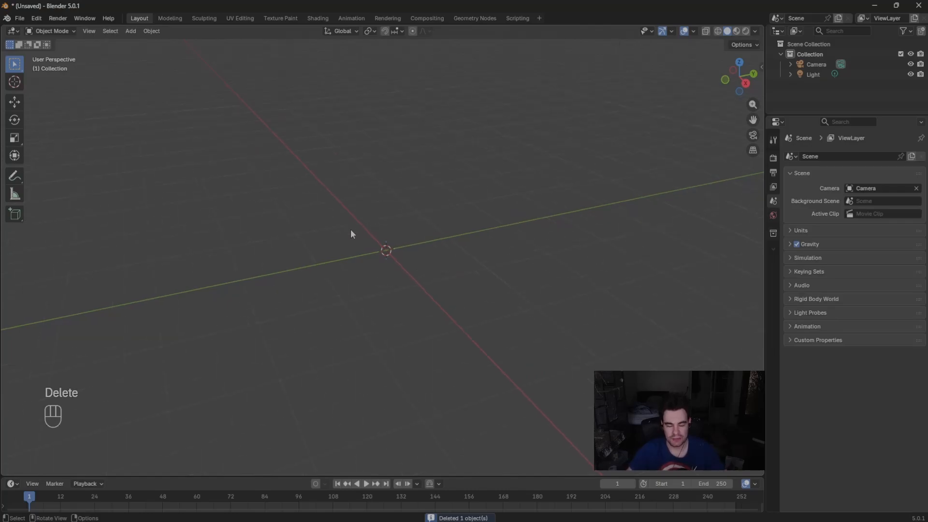
- Add a plane mesh at the origin and rotate it 90° about the Y axis
scroll(370, 245, "up", 5)
key("shift+a")
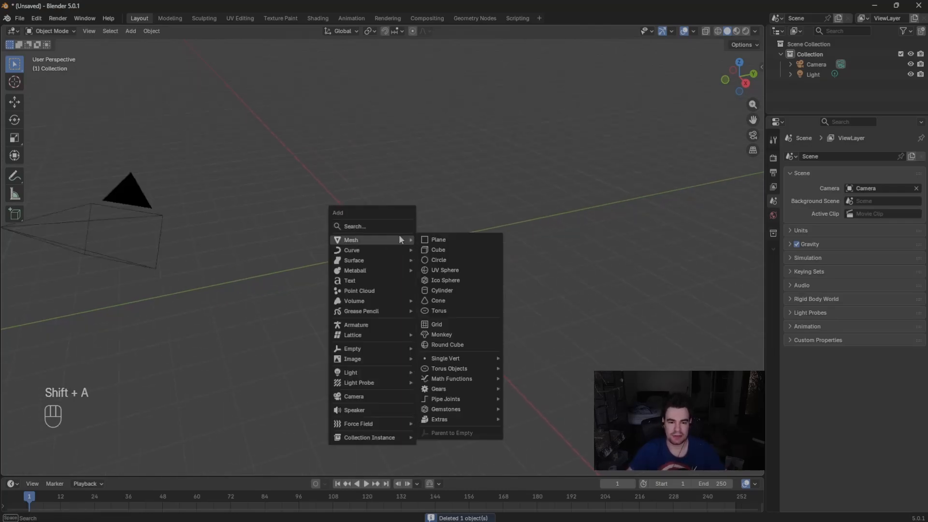
left_click(425, 241)
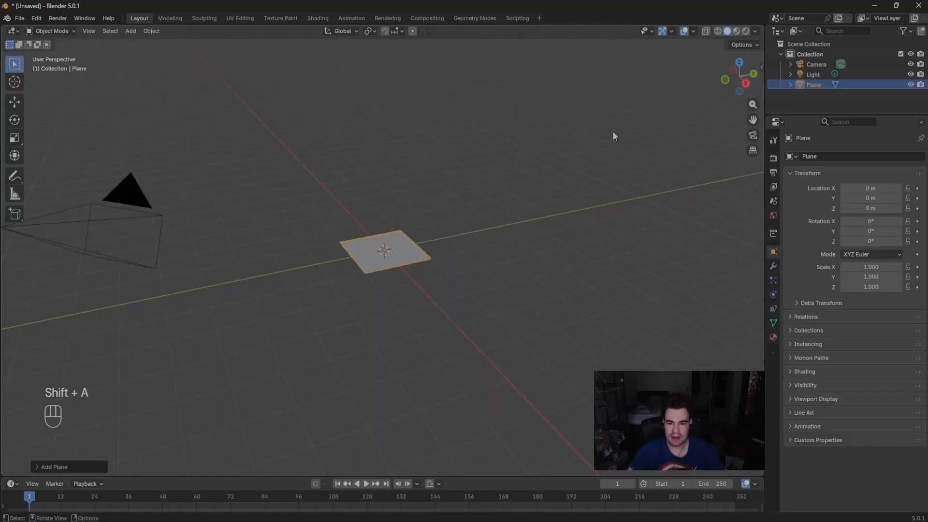
left_click(748, 83)
key("r")
key("y")
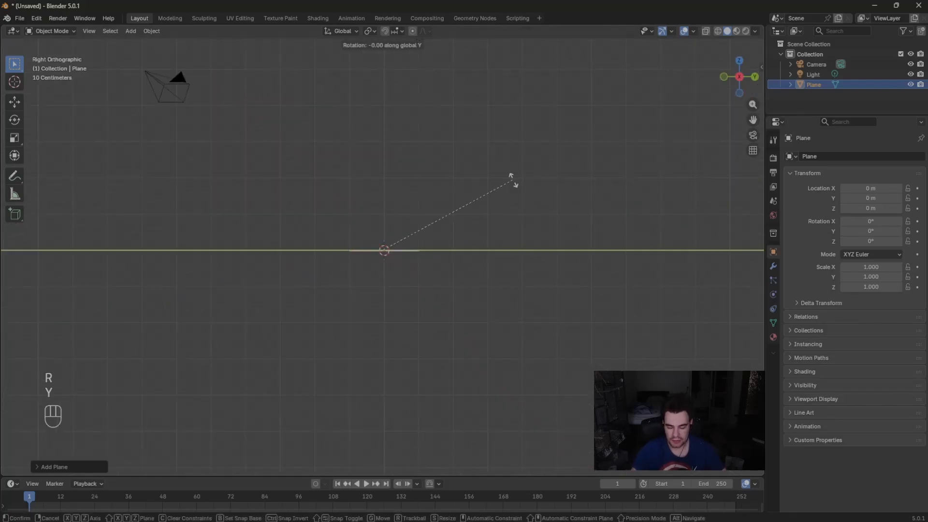
key("KP_9")
key("KP_0")
key("KP_Enter")
- In edge editing, extrude the plane's top edge upward along Z to add a second face above it
scroll(514, 184, "up", 5)
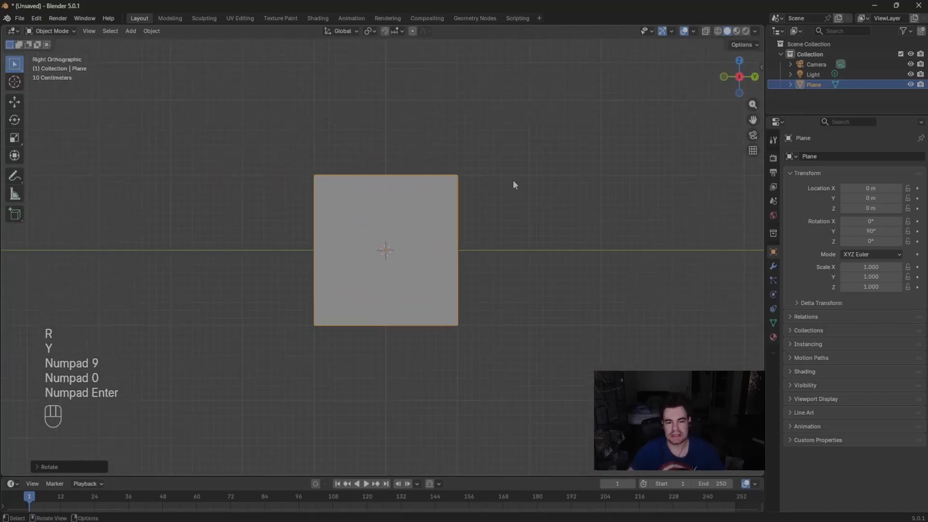
middle_click_drag(462, 251, 473, 267, "shift")
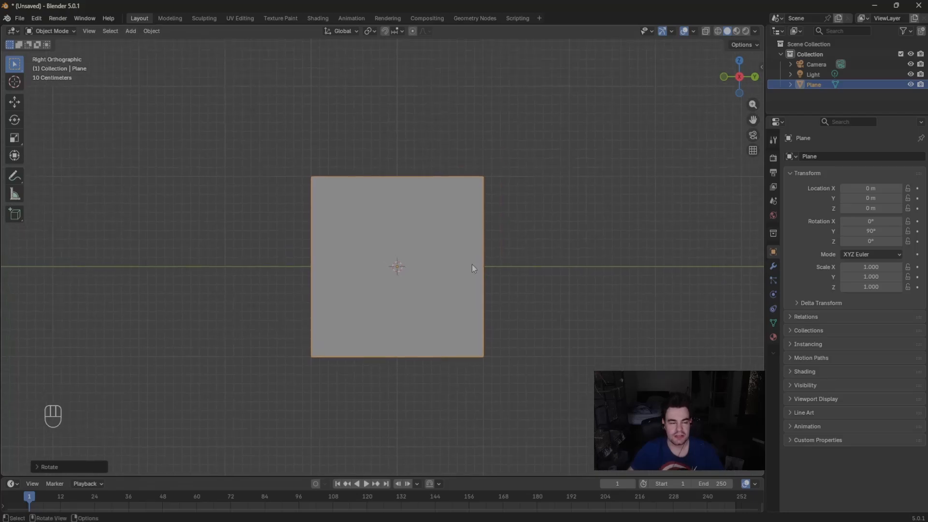
key("Tab")
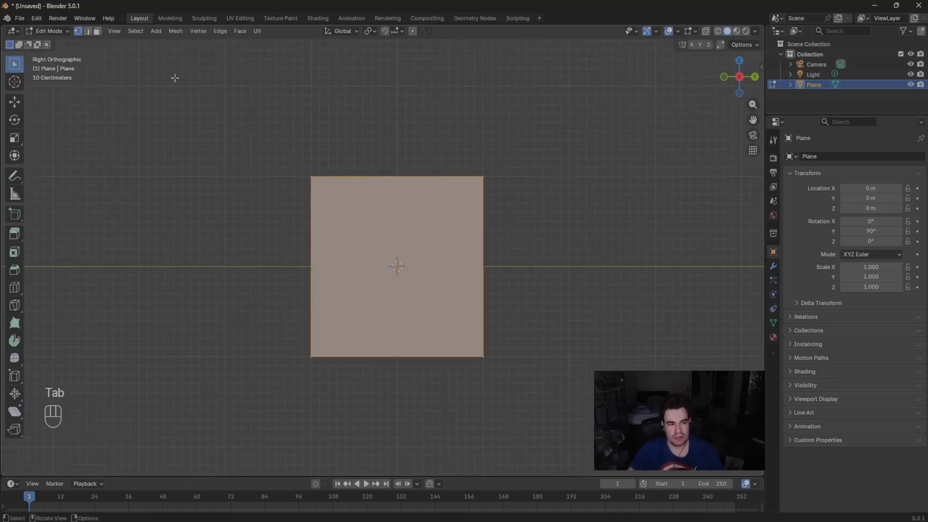
left_click(88, 33)
key("b")
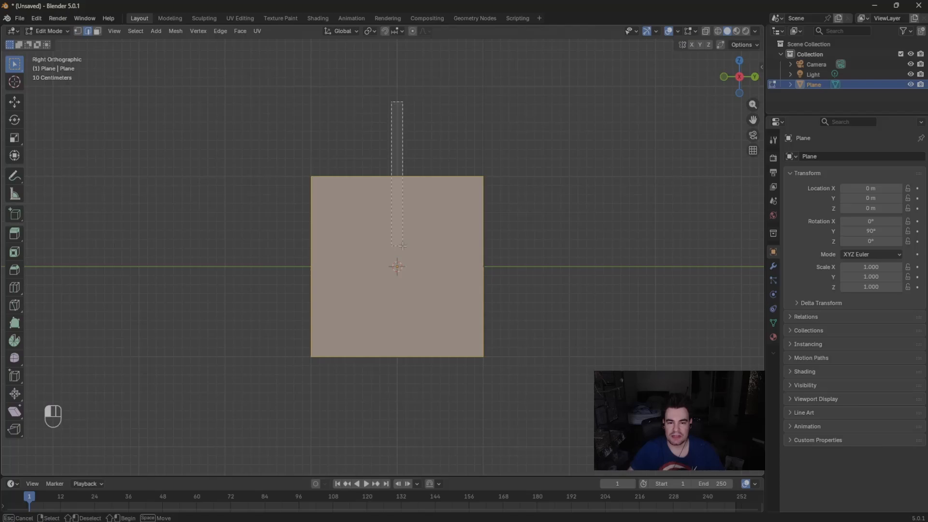
left_click_drag(402, 246, 403, 246)
key("e")
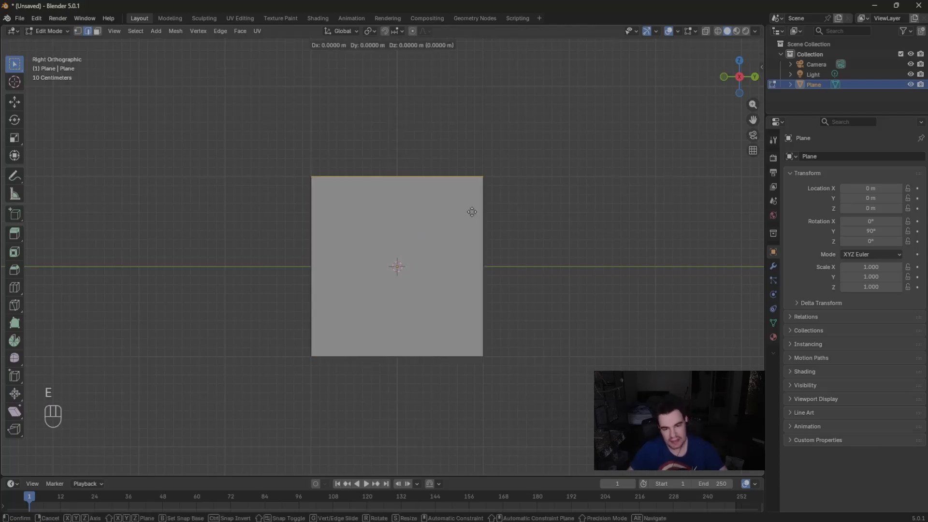
key("z")
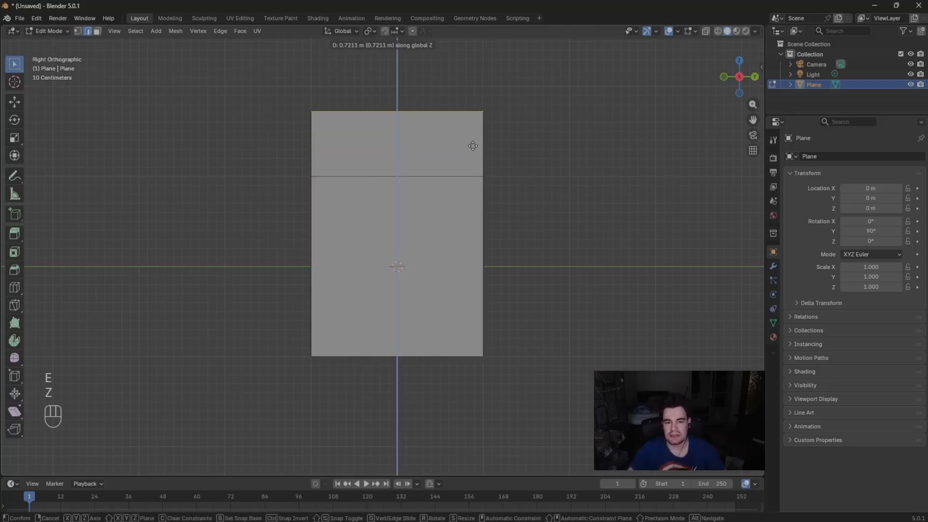
left_click(480, 61)
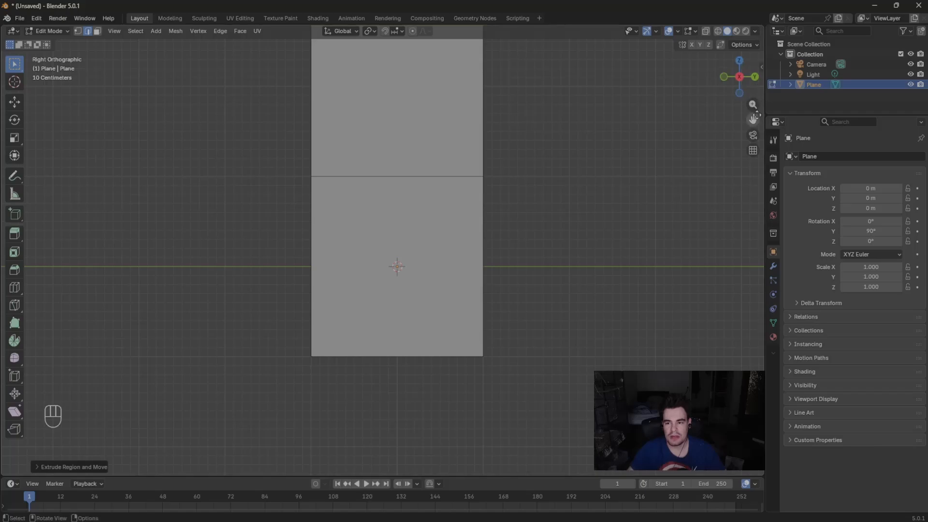
- Scale the extruded top edge to about 0.73 so the upper face tapers
left_click_drag(753, 119, 720, 133)
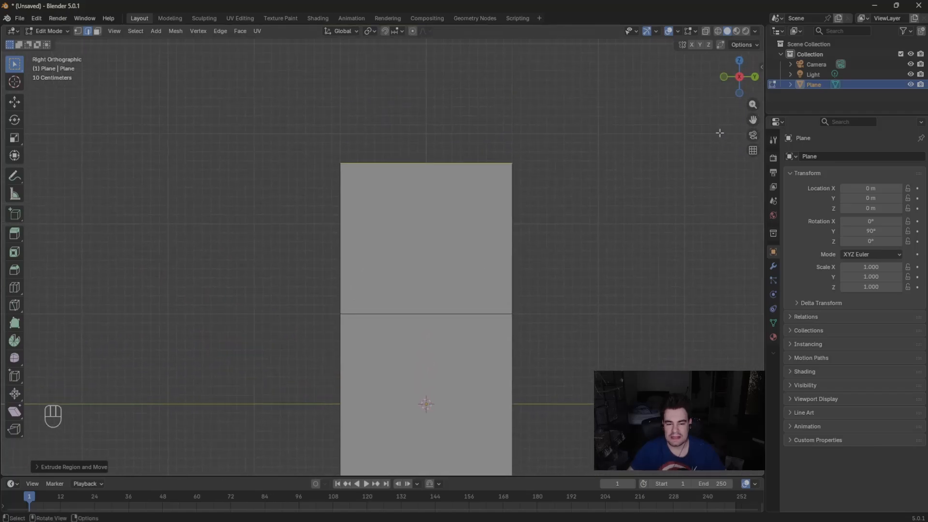
key("s")
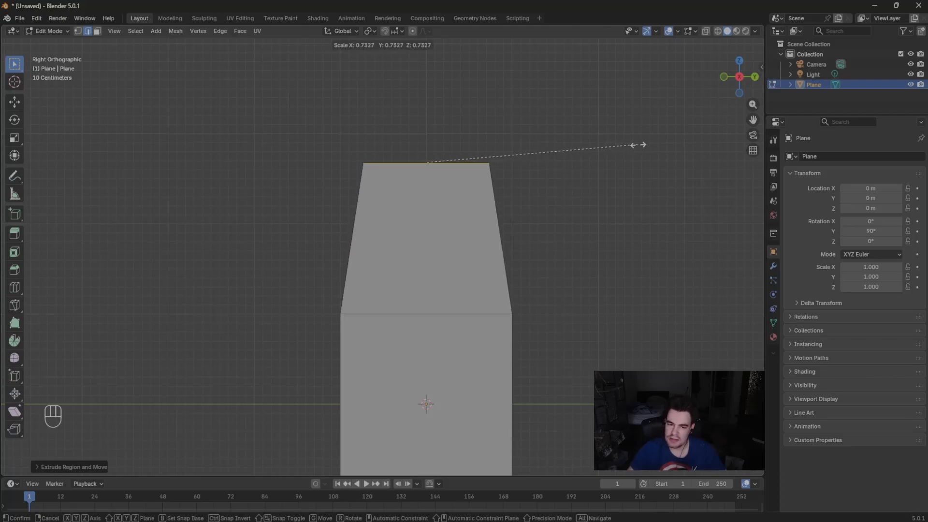
left_click(636, 147)
- Extrude the bottom edge downward along Z and scale it down to mirror the upper face's taper
left_click_drag(752, 120, 752, 29)
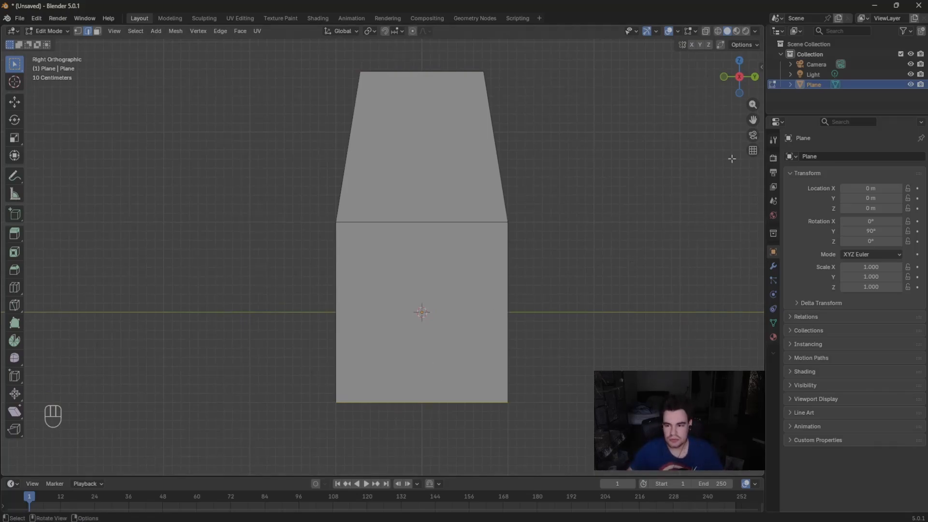
scroll(684, 168, "down", 2)
scroll(642, 181, "up", 2)
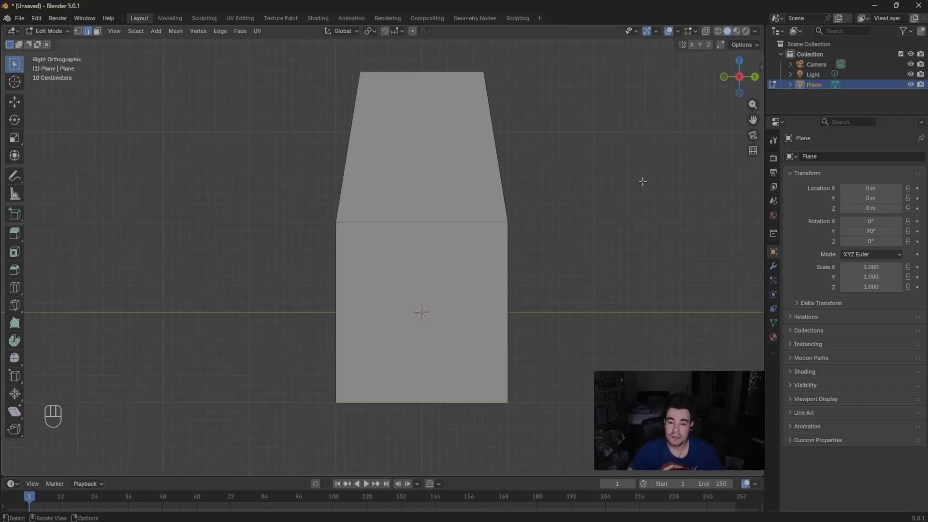
scroll(642, 181, "down", 1)
left_click_drag(753, 120, 758, 79)
key("e")
key("z")
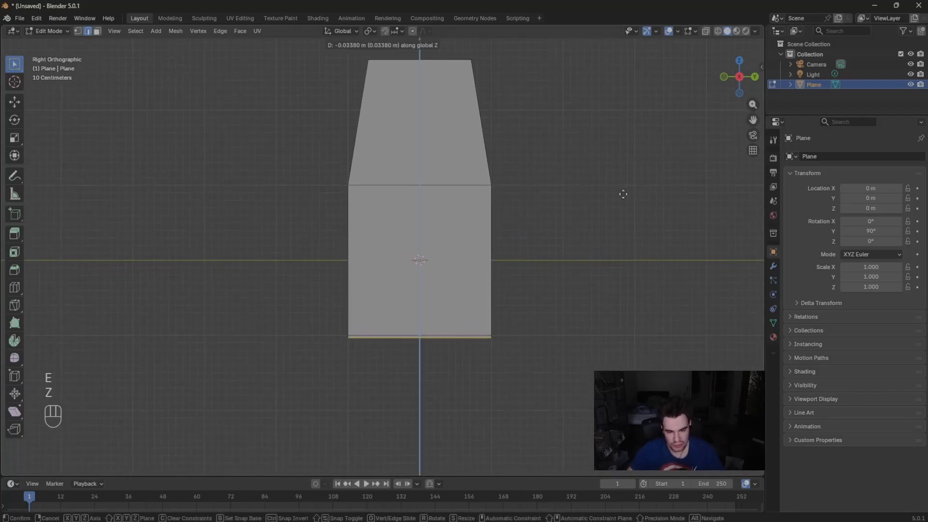
left_click(625, 303)
key("s")
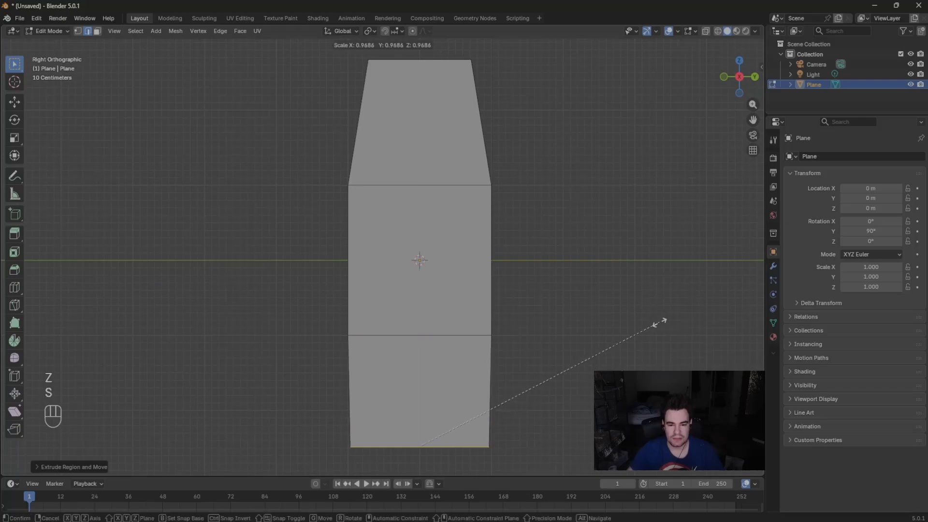
left_click(594, 337)
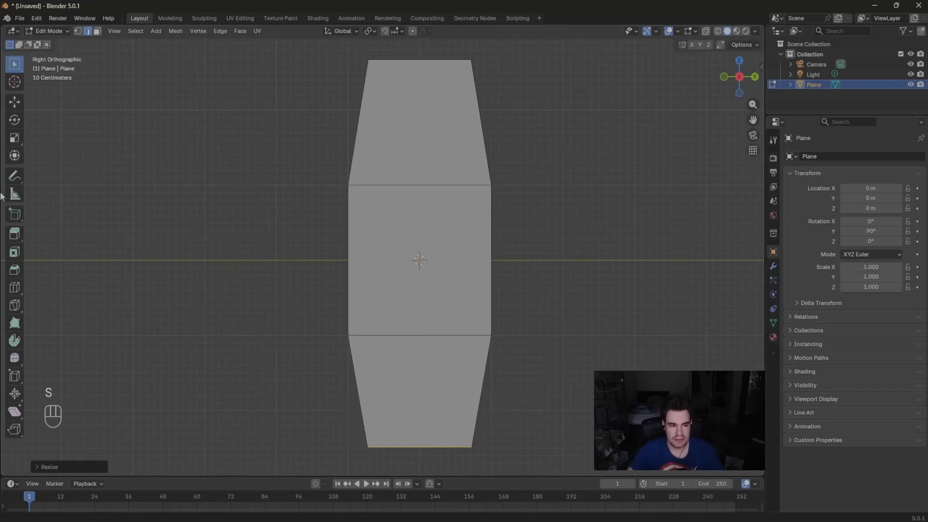
- Add one horizontal loop cut through the middle of the central face
left_click(15, 289)
left_click(355, 261)
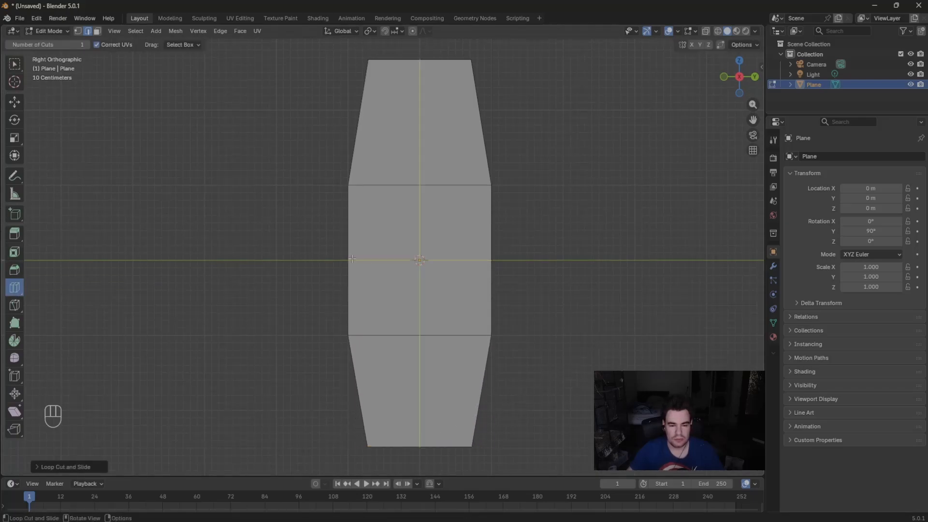
left_click(17, 66)
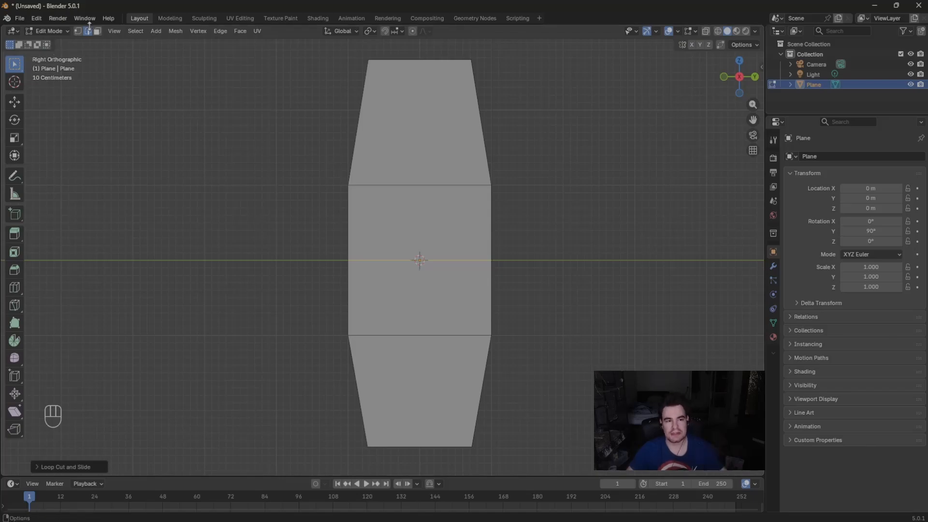
- Select all outline edges, extrude them and scale them outward about 1.6 times with the X axis locked to form a surrounding border
left_click_drag(267, 96, 363, 142)
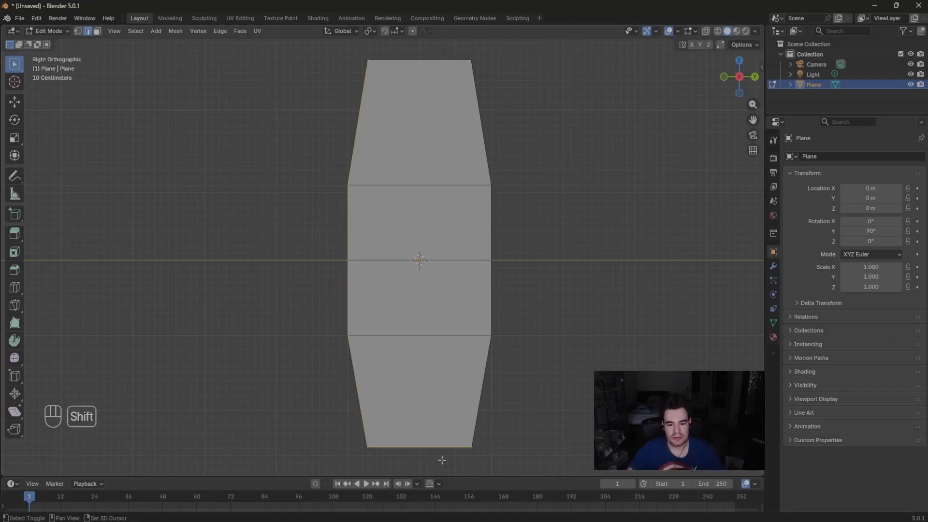
left_click(483, 389, "shift")
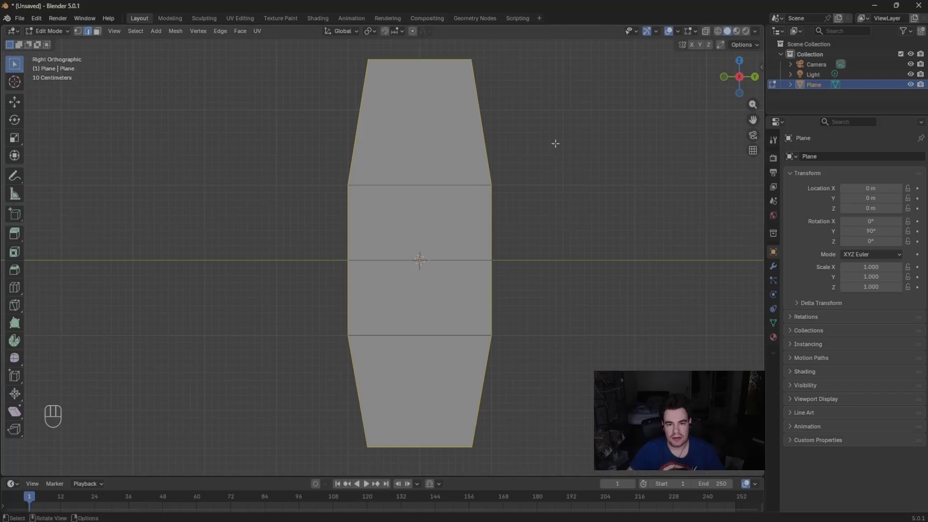
scroll(552, 155, "down", 3)
key("e")
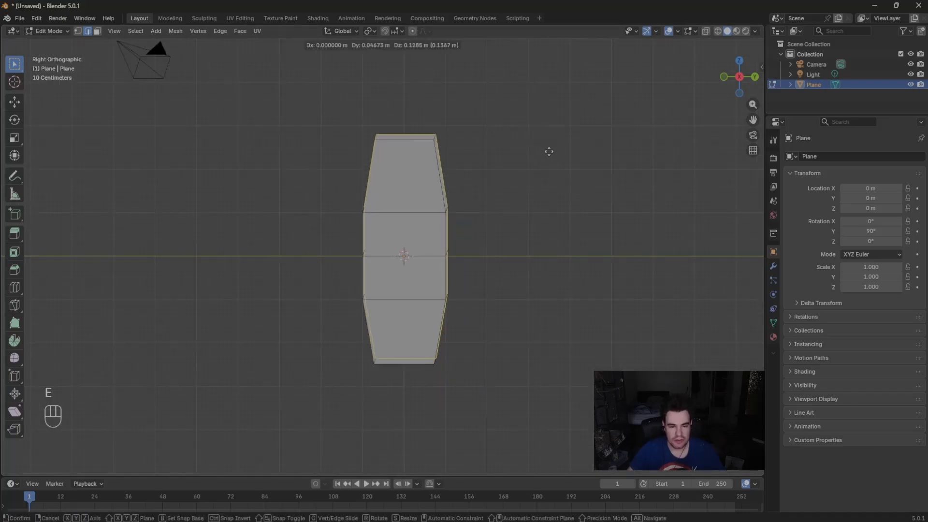
key("y")
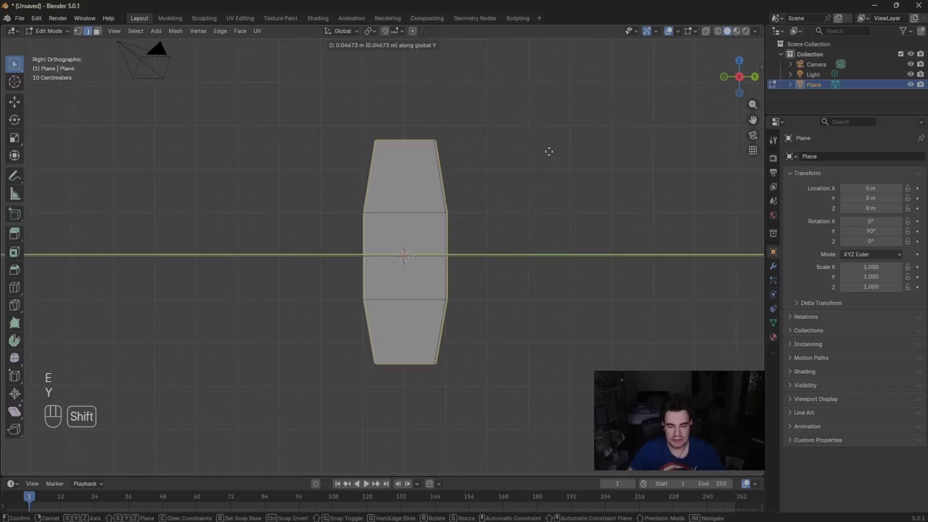
key("shift+x")
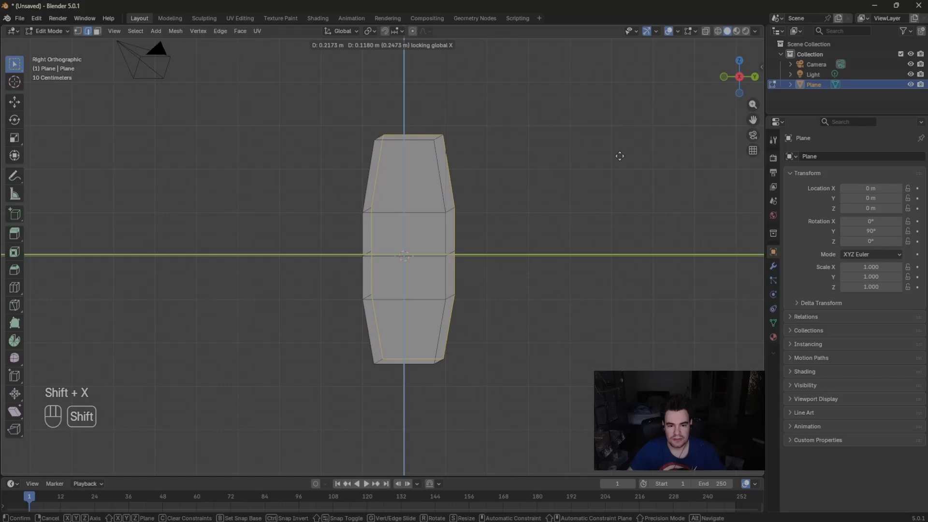
key("s")
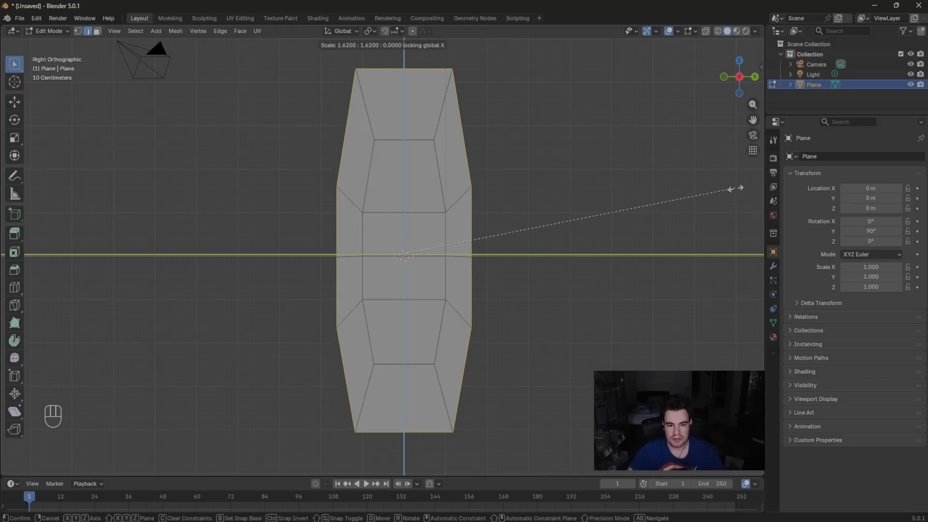
left_click(738, 191)
- Move the two topmost outer vertices down along Z to narrow the border's upper part
left_click(78, 31)
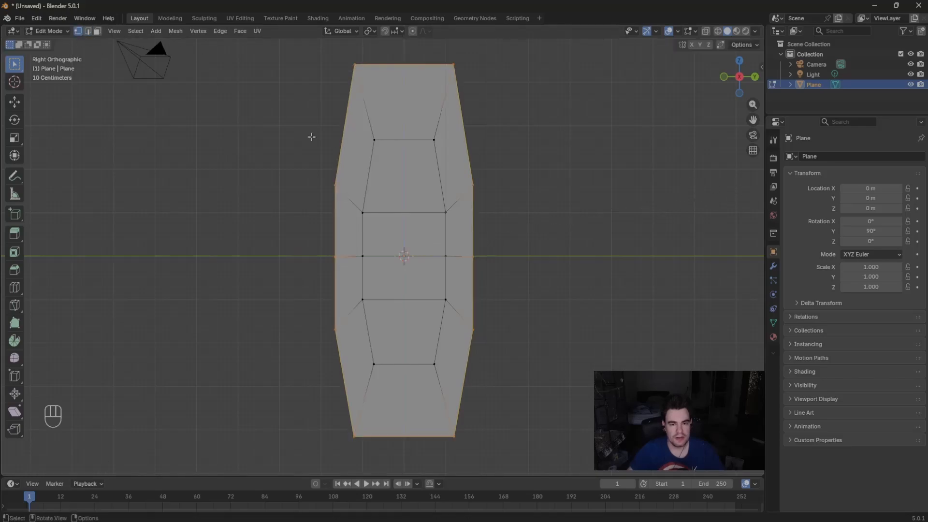
left_click_drag(323, 56, 560, 93)
key("g")
key("u")
key("z")
key("u")
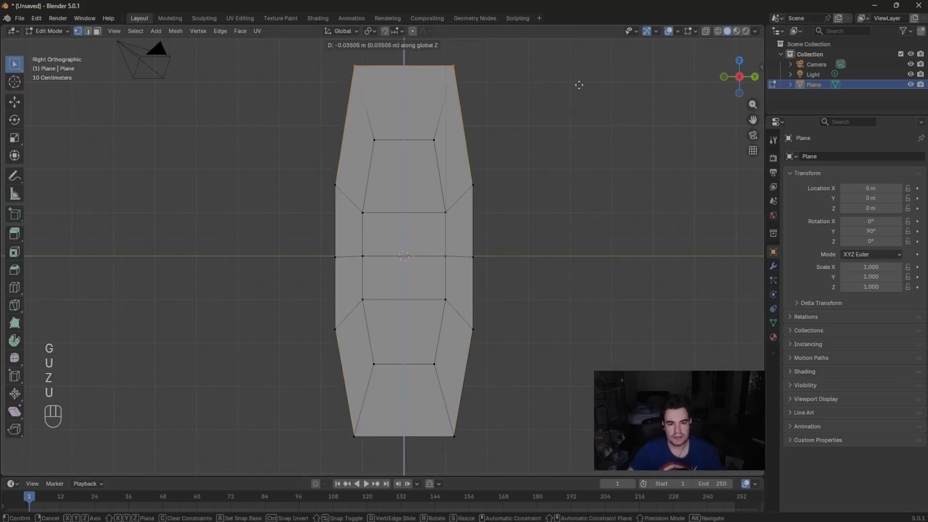
left_click(576, 101)
- Move the two lowest outer vertices up along Z to narrow the border's lower part
left_click_drag(317, 428, 569, 470)
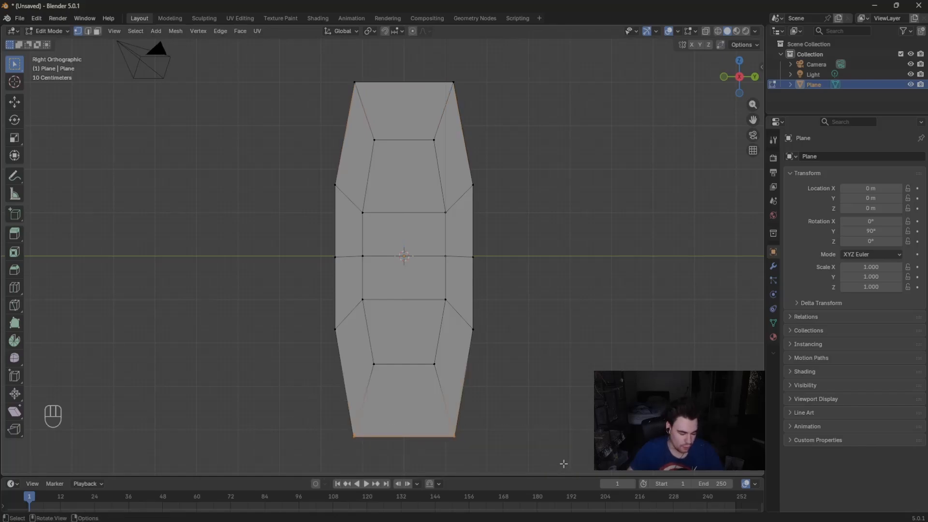
key("g")
key("z")
left_click(562, 447)
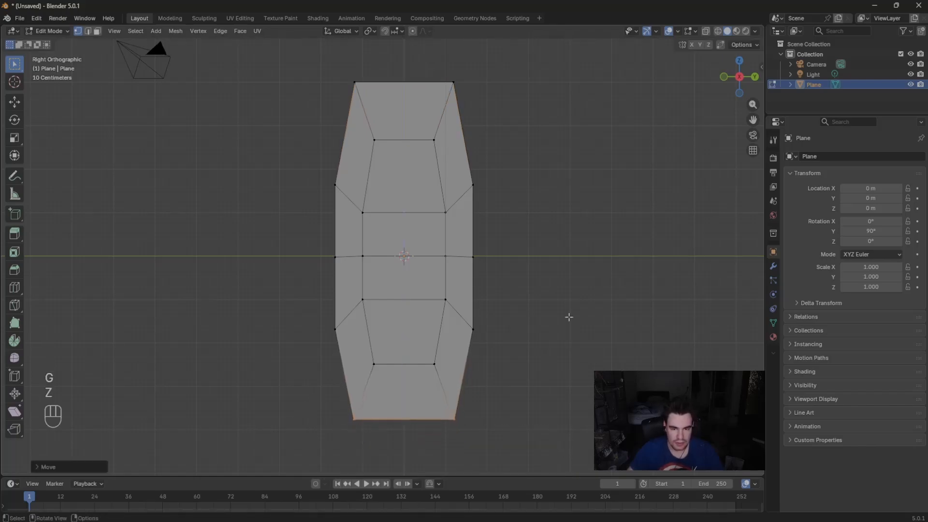
- Select the four inner faces and move them about 0.6 m in the negative X direction to give the shape depth
middle_click_drag(473, 261, 431, 268)
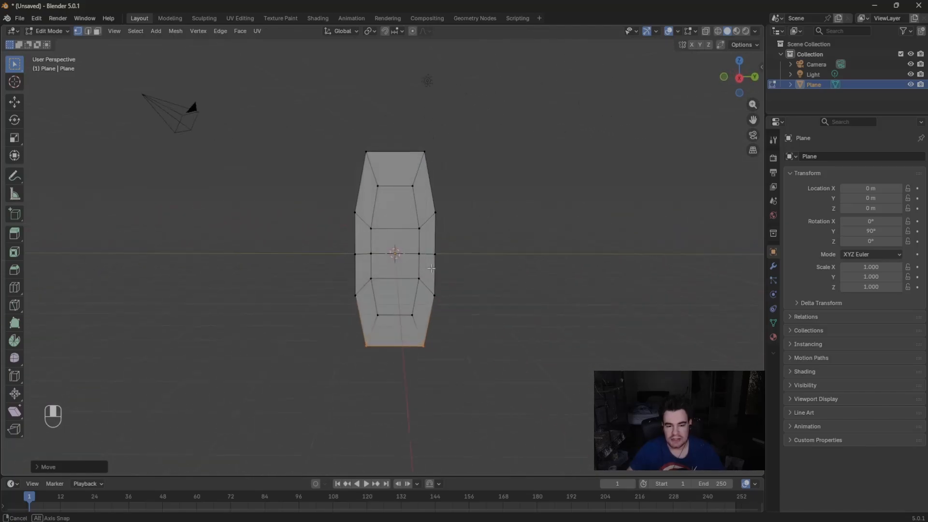
left_click(97, 31)
scroll(405, 181, "up", 5)
key("b")
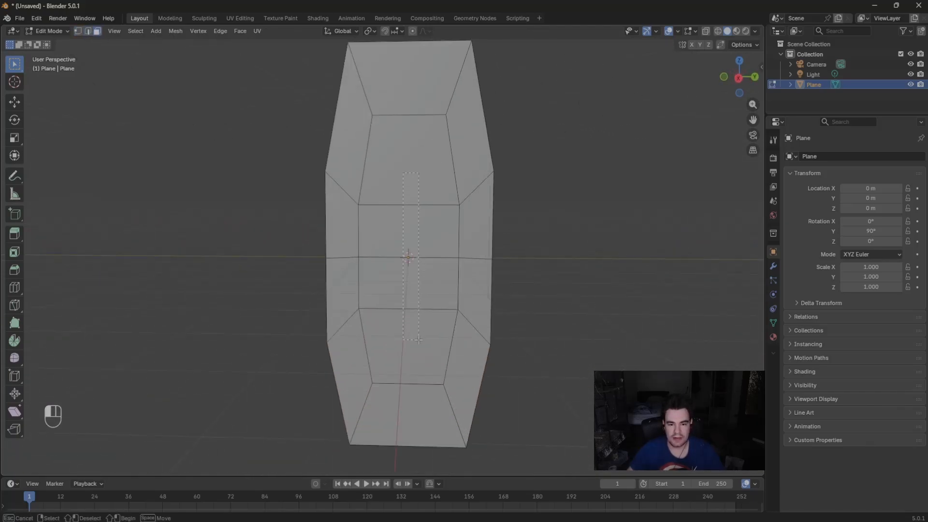
left_click_drag(419, 340, 419, 340)
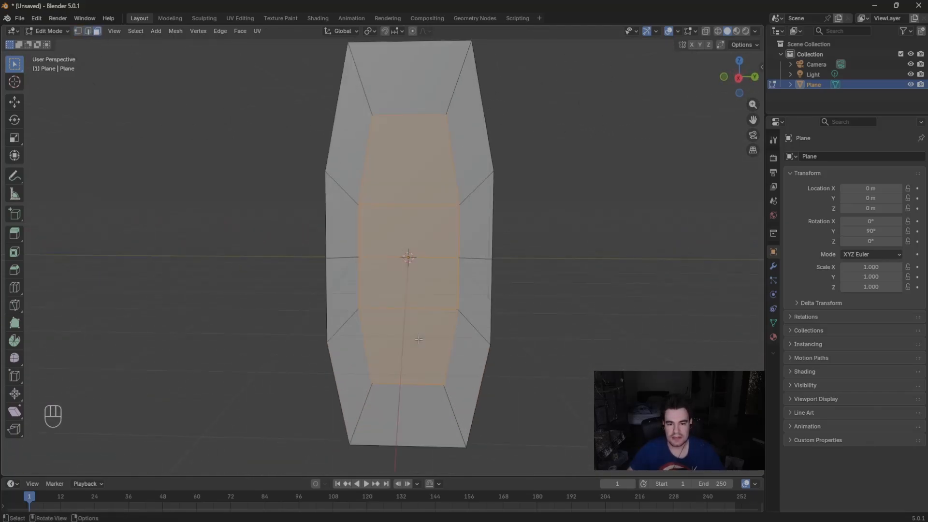
left_click(723, 76)
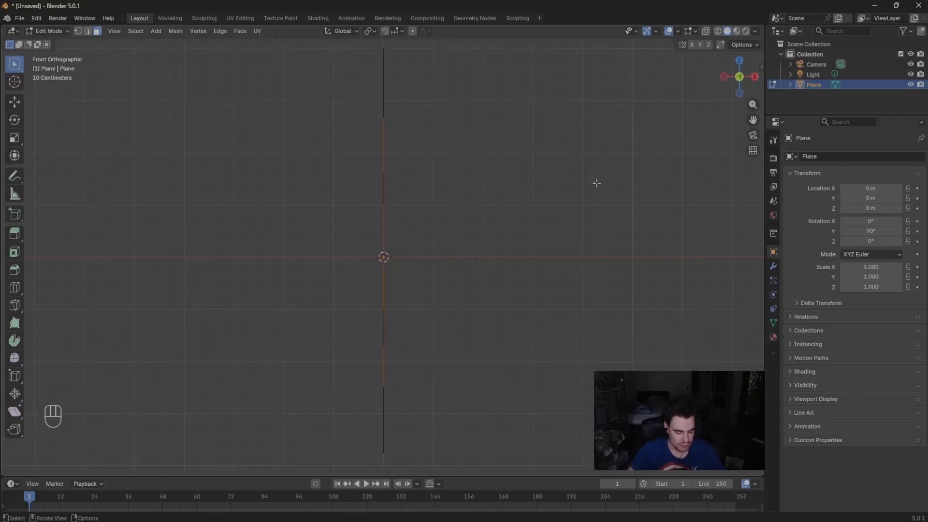
key("g")
key("y")
key("x")
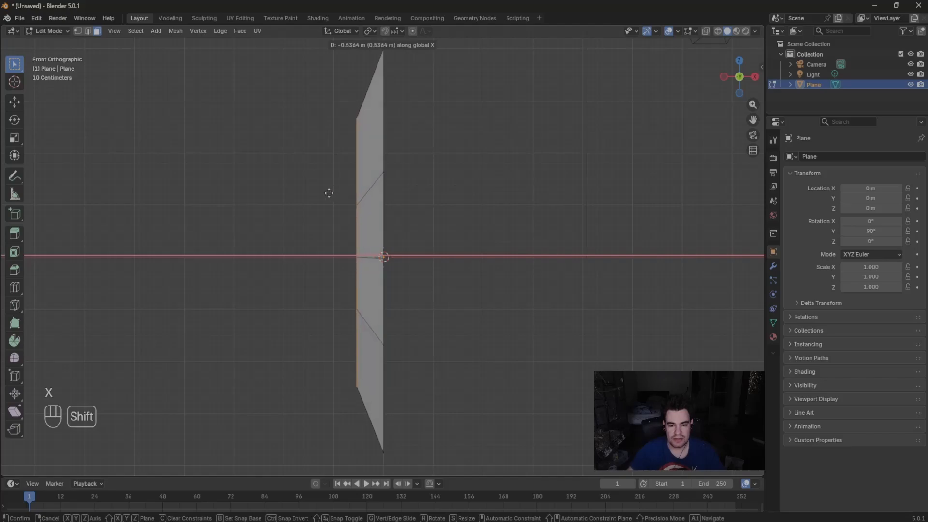
left_click(281, 197)
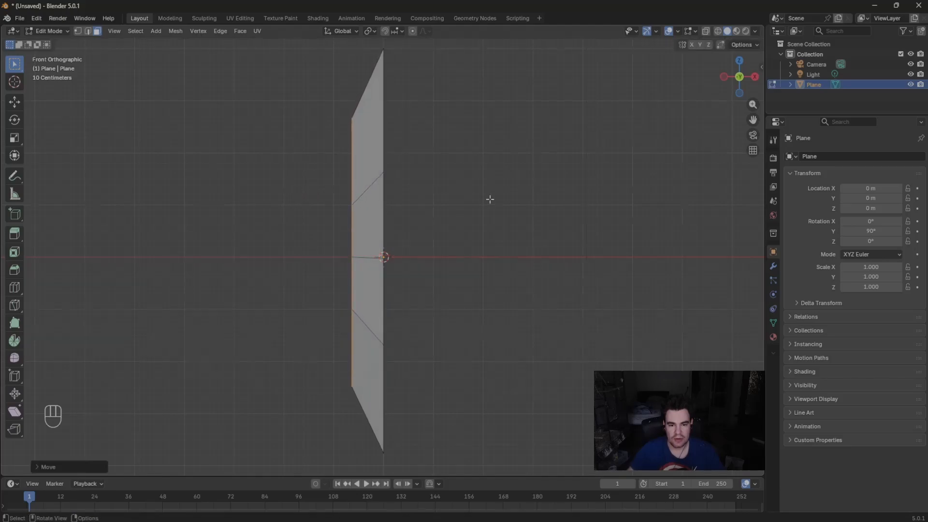
- Inspect the tapered shape and its recessed centre in Object Mode from an angled front view
middle_click_drag(490, 199, 397, 219)
scroll(456, 218, "down", 6)
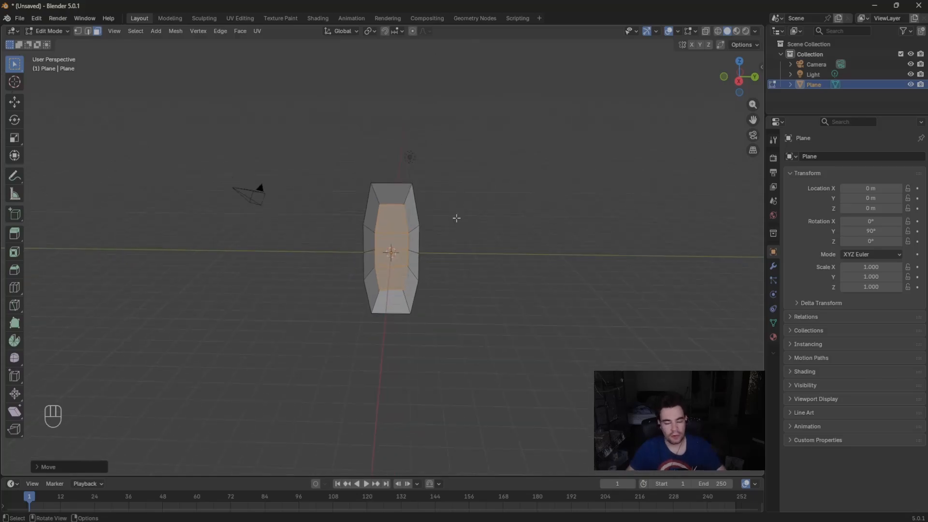
scroll(457, 217, "up", 6)
key("Tab")
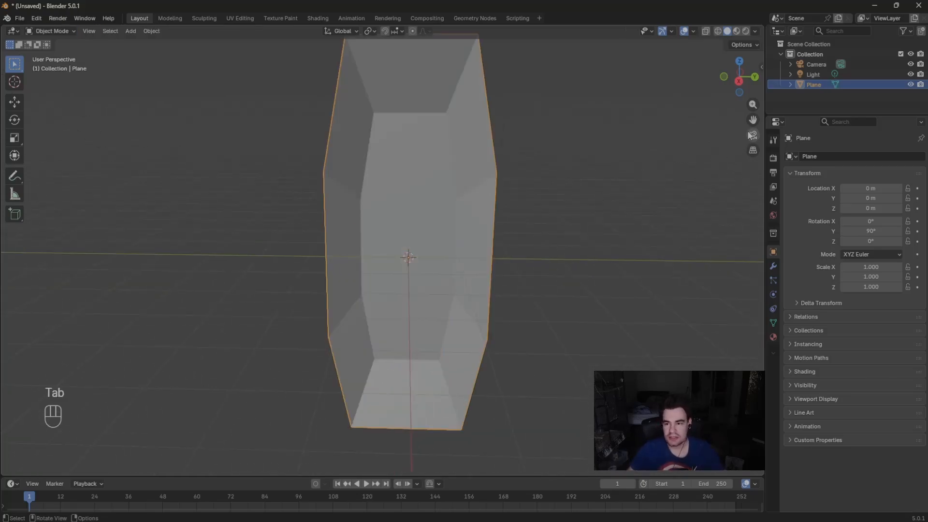
scroll(351, 194, "down", 5)
mouse_move(351, 194)
middle_mouse_down()
mouse_move(639, 176)
mouse_move(356, 199)
middle_mouse_up()
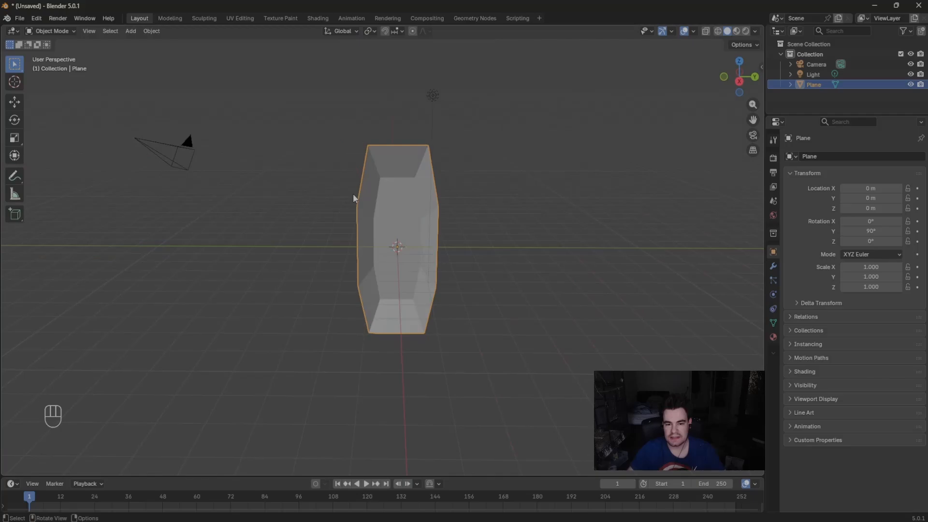
- Cut two separate, slightly splayed knife lines through the lowest border face, from its inner edge to its outer edge
left_click(740, 81)
key("Tab")
scroll(524, 322, "up", 4)
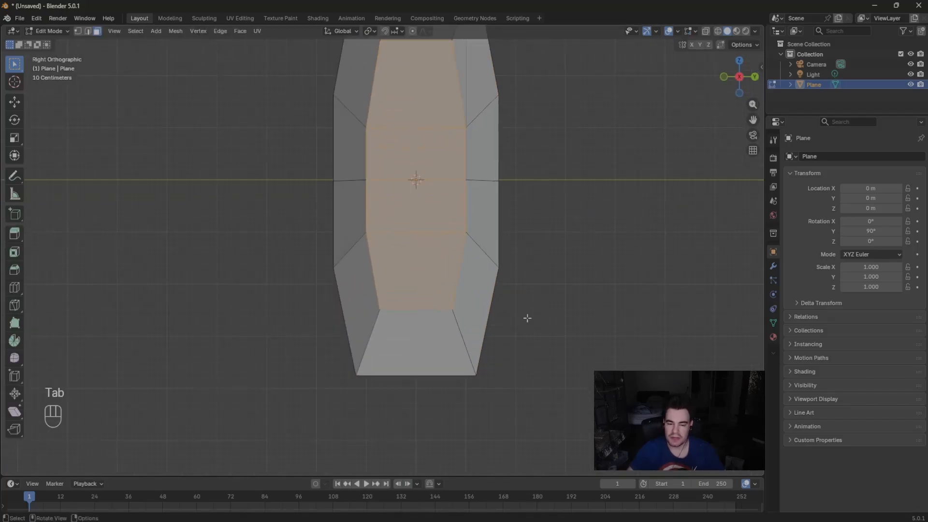
left_click(19, 307)
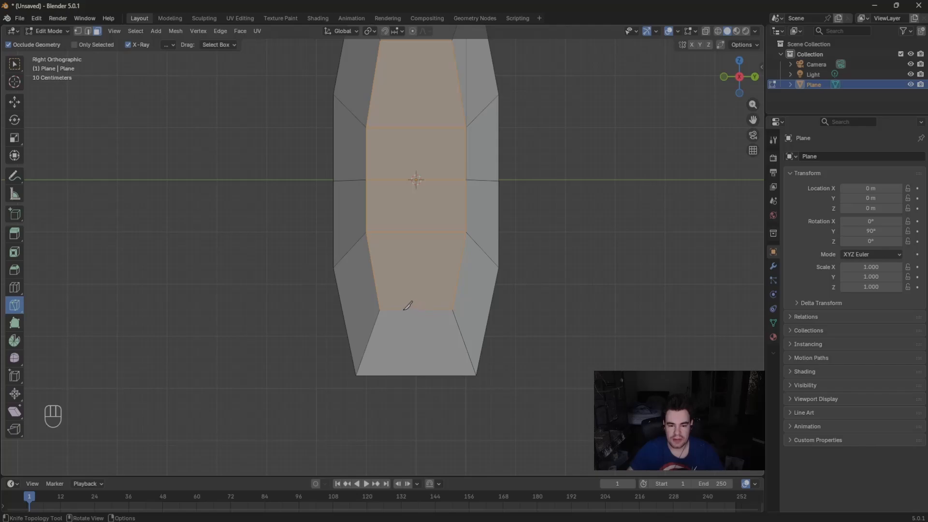
left_click(403, 309)
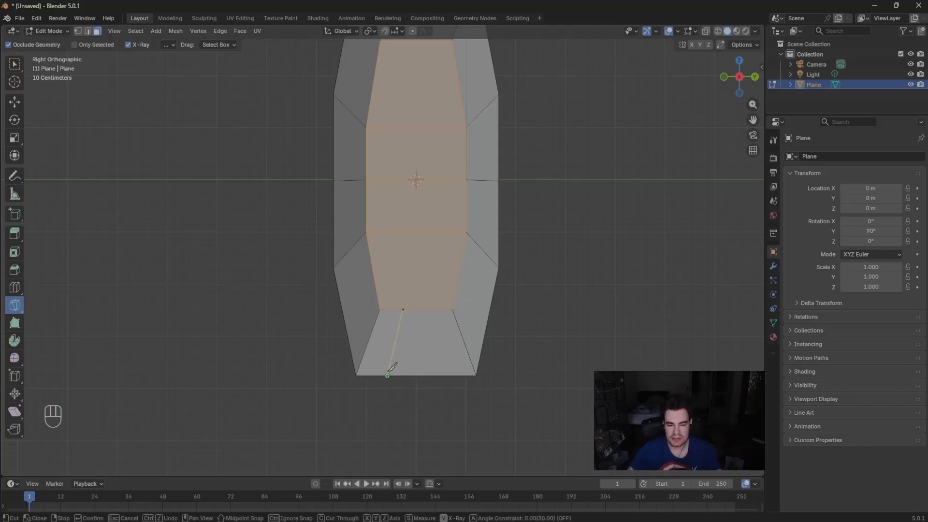
left_click(387, 376)
key("Return")
left_click(425, 309)
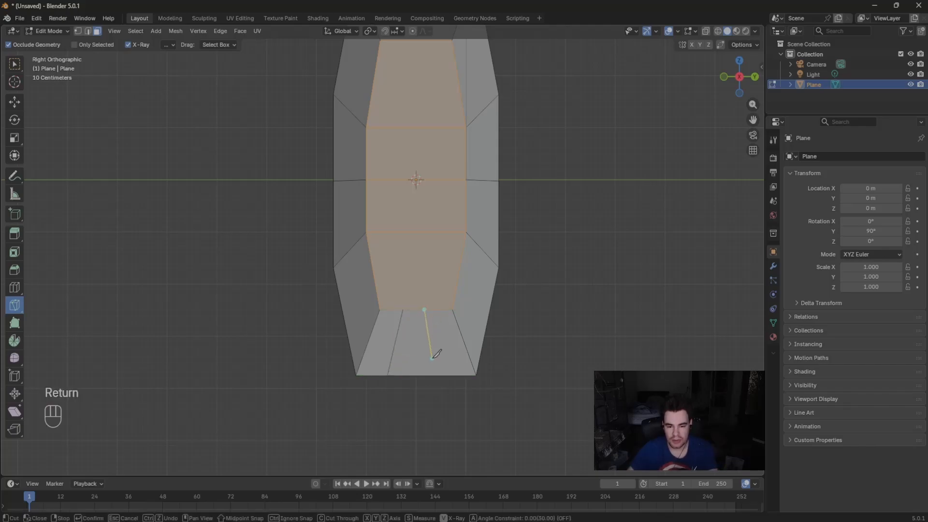
left_click(436, 375)
key("Return")
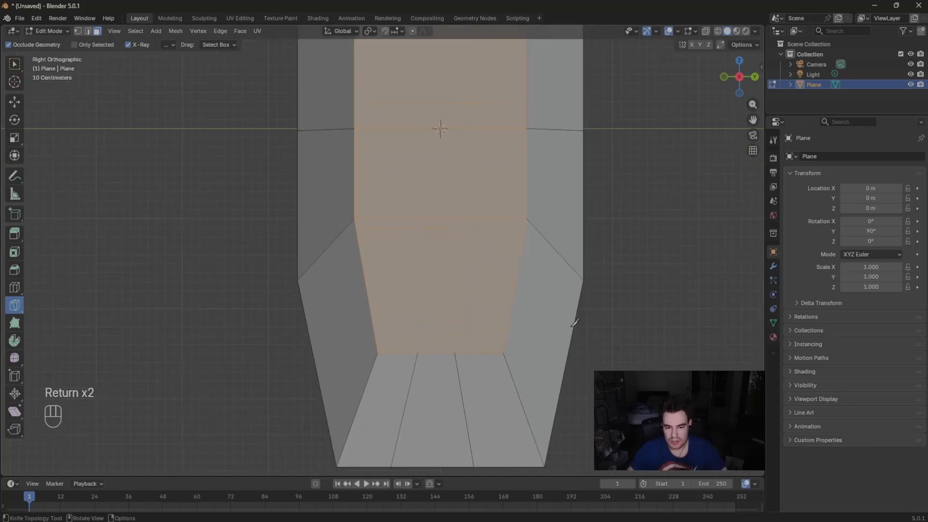
- Try to move the outer end vertex of the second knife cut along the Y axis
left_click(15, 64)
scroll(396, 371, "up", 3)
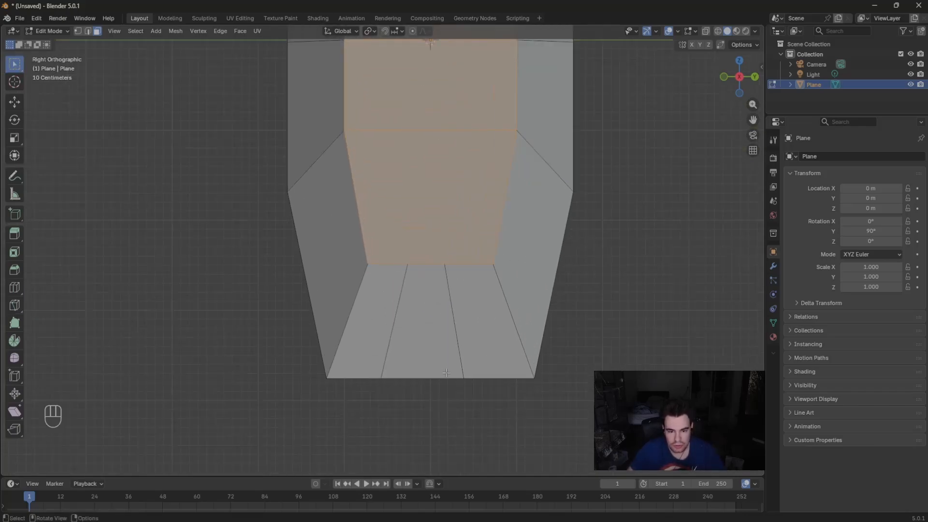
left_click(78, 31)
left_click(481, 397)
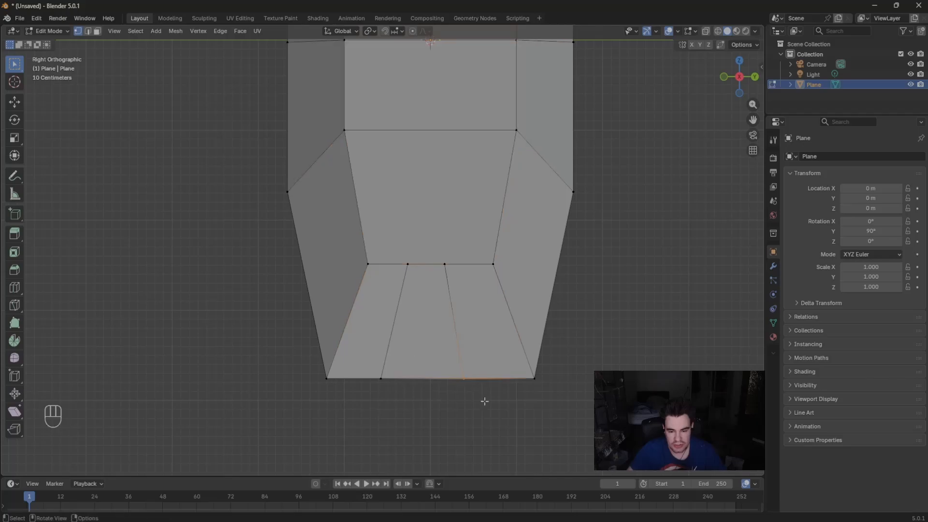
key("g")
key("g")
key("g")
key("y")
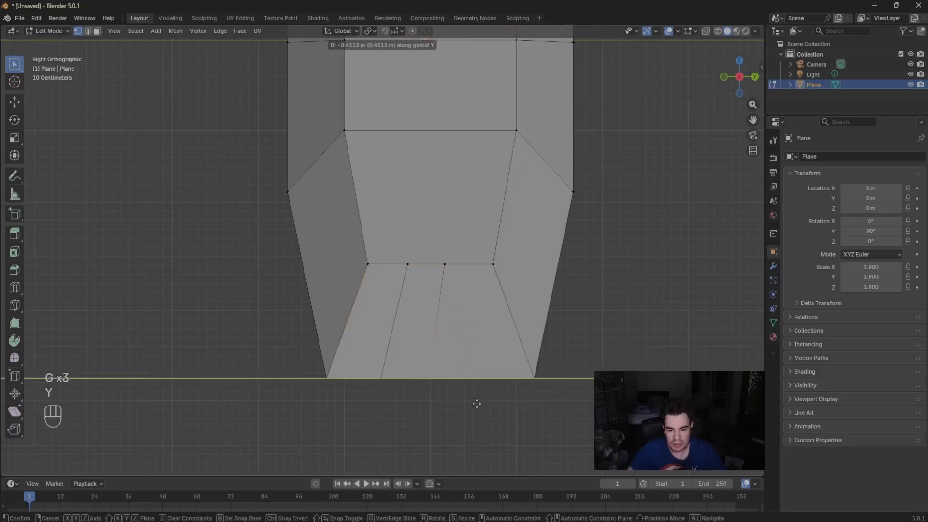
left_click(477, 400)
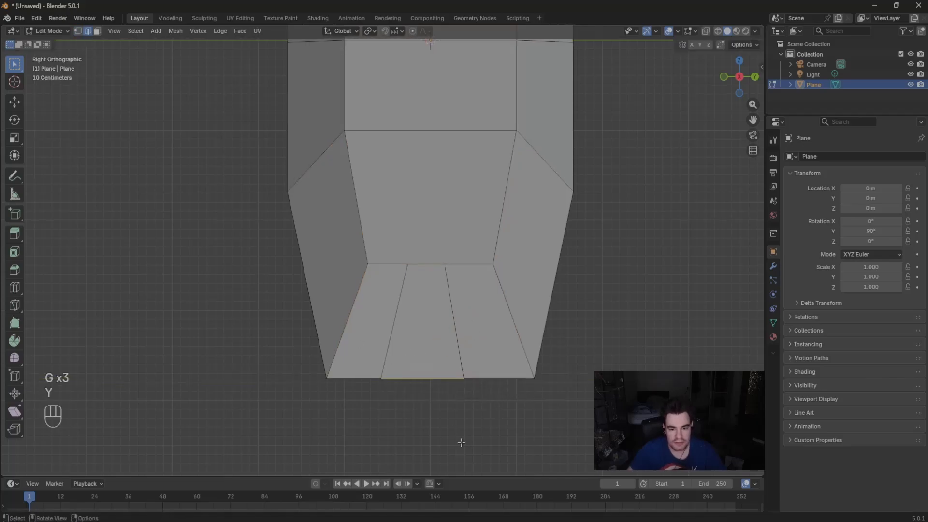
- Extrude the lower outer edge between the two knife cuts downward along Z to form a short, narrow stem
scroll(461, 443, "down", 4)
key("e")
key("z")
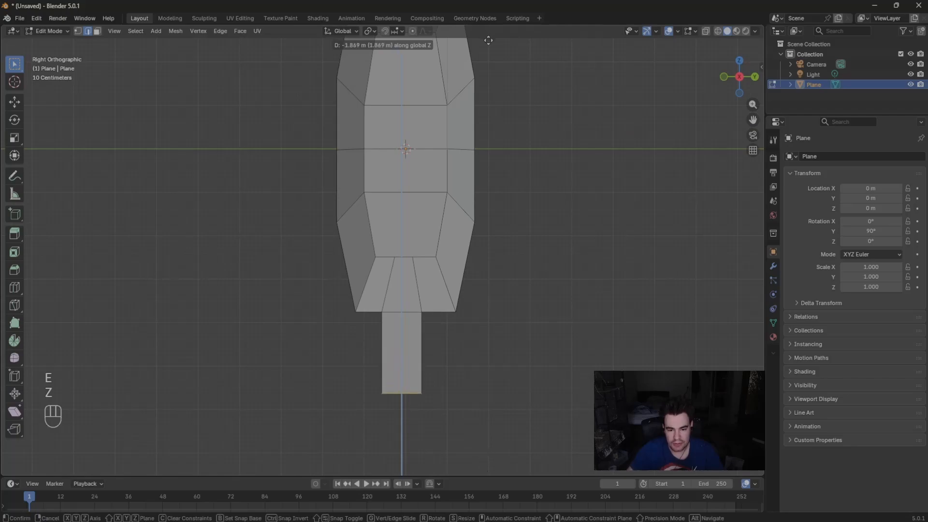
left_click(492, 59)
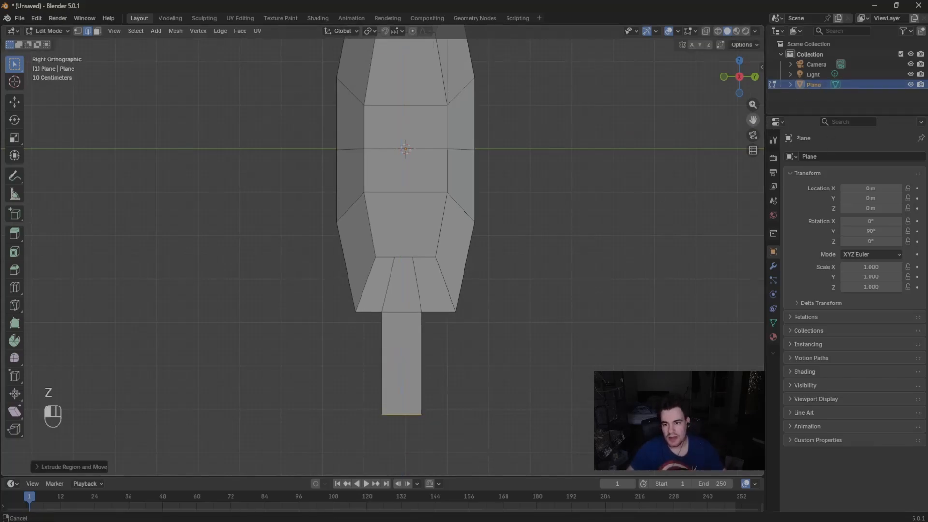
- Extrude the stem's end edge downward along Z again to add a second segment several times longer than the first
left_click_drag(753, 120, 748, 10)
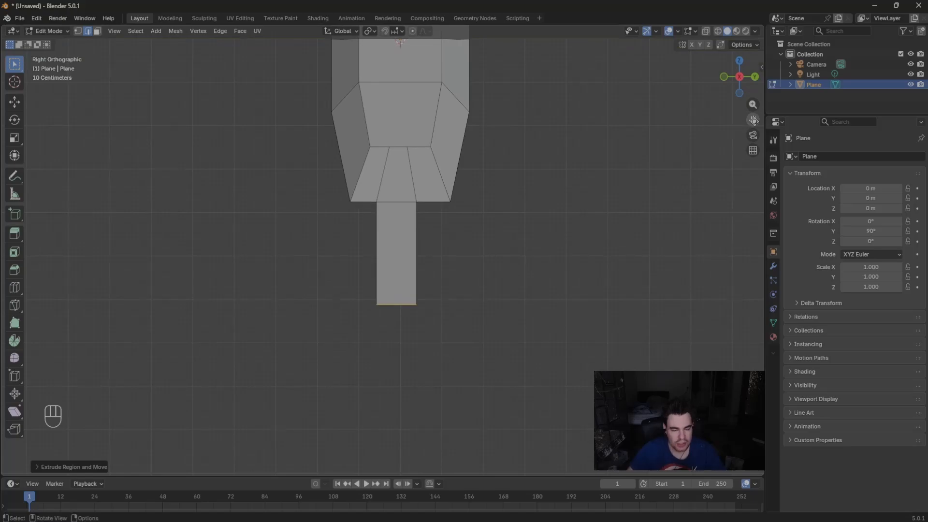
scroll(501, 335, "down", 4)
key("e")
key("z")
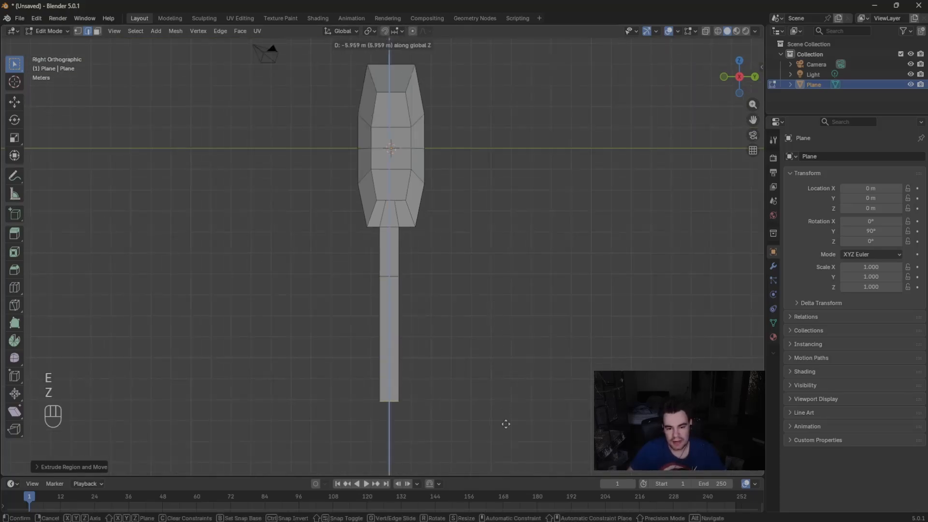
left_click(507, 76)
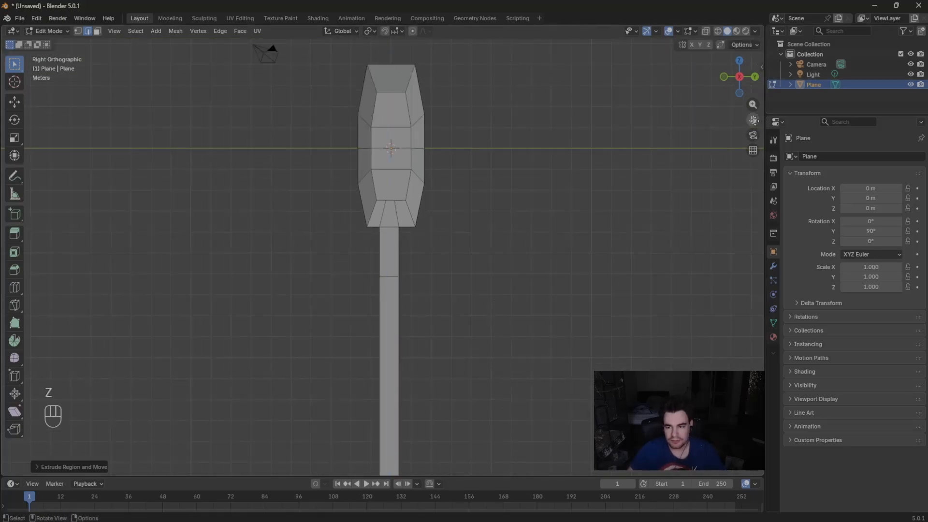
- Scale the long stem's bottom edge along Y by about 1.3 so the stem widens slightly downward
left_click_drag(753, 120, 743, 1)
key("s")
key("y")
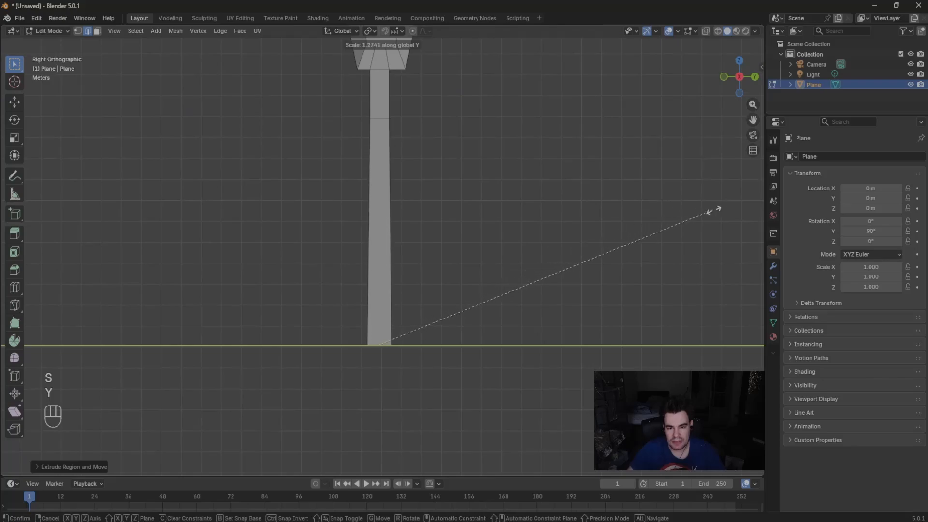
left_click(745, 217)
- Extrude the stem's bottom edge a short way down along Z and scale it up to form a flared end
left_click_drag(753, 120, 773, 22)
key("e")
key("z")
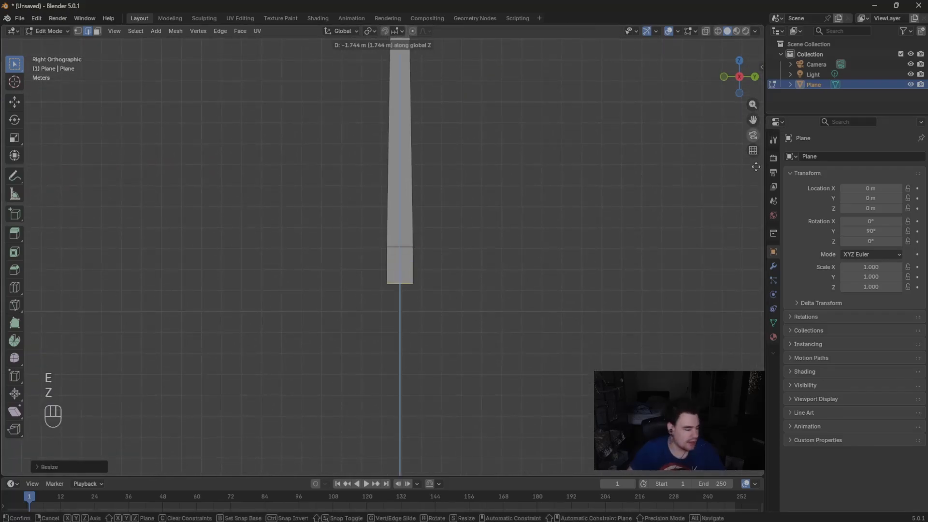
left_click(754, 179)
key("s")
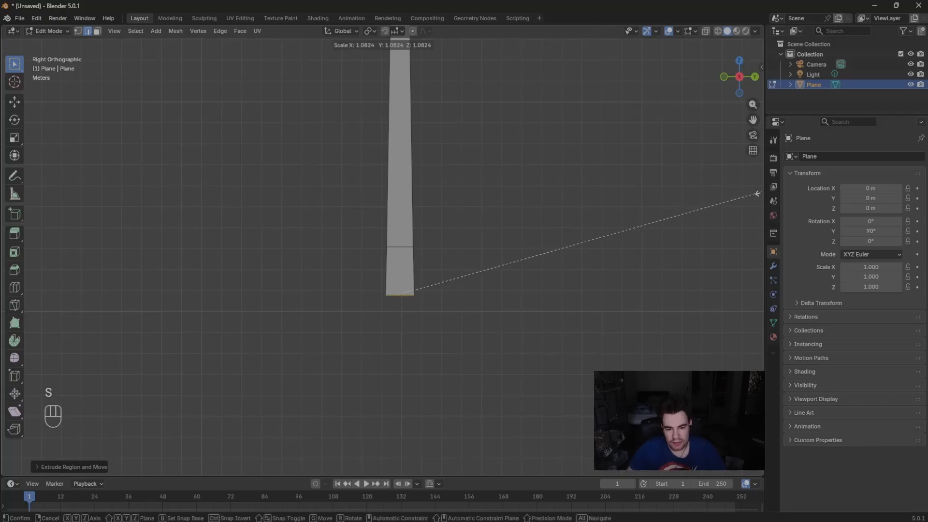
left_click(180, 203)
- Extrude the flared bottom edge down along Z by a similar length and scale the new edge to about 0.7
key("e")
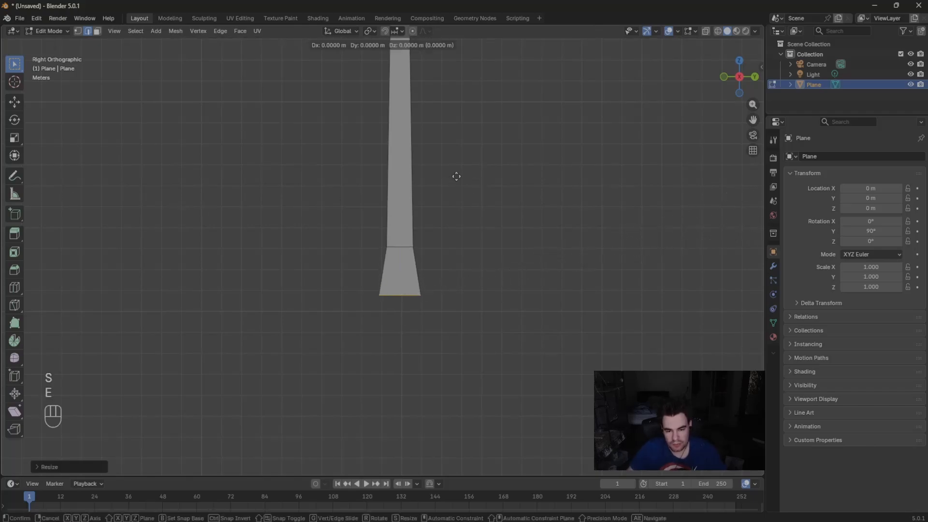
key("z")
left_click(475, 226)
key("s")
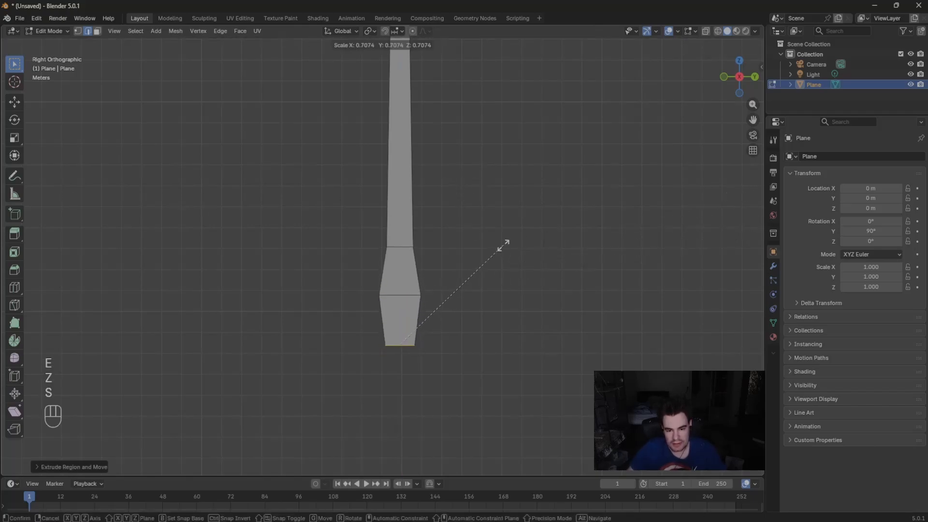
left_click(490, 252)
- Scale the edge between the short and long stem segments along Y to about the width of the stem's lower part
scroll(433, 182, "down", 2)
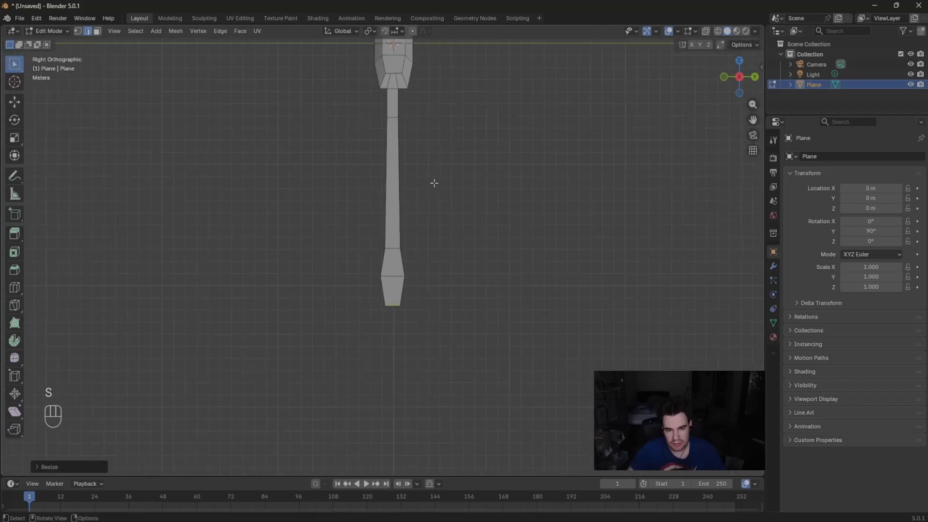
left_click(394, 92)
key("s")
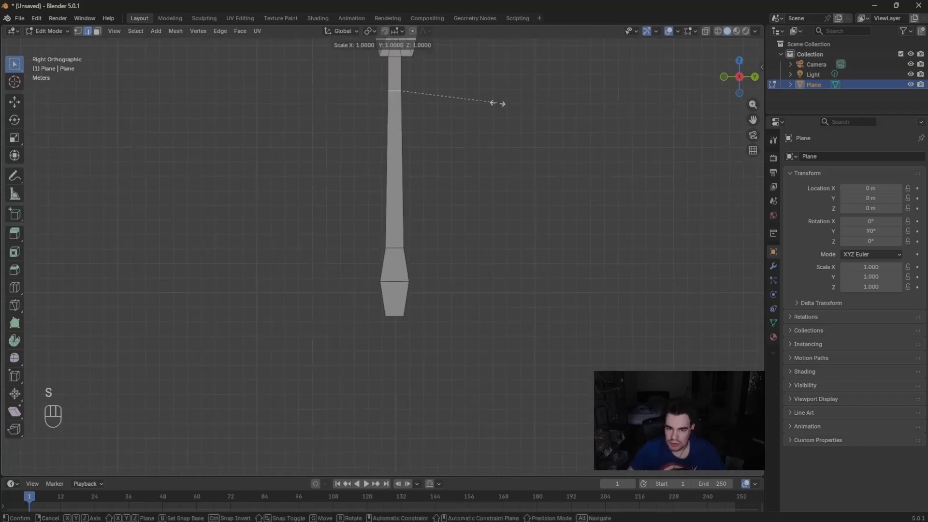
key("y")
left_click(529, 104)
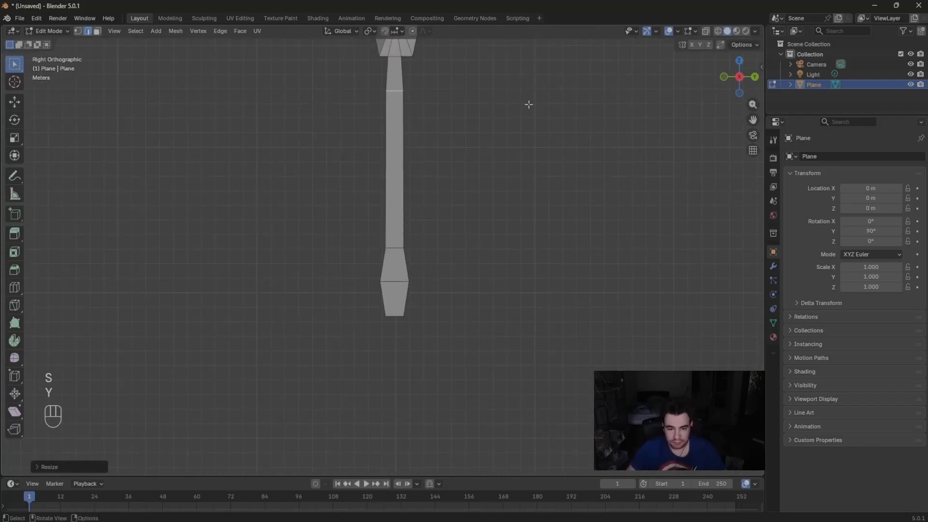
- Move the edge between the short and long stem segments about 0.65 m in the positive X direction to bend the stem
scroll(619, 83, "down", 3)
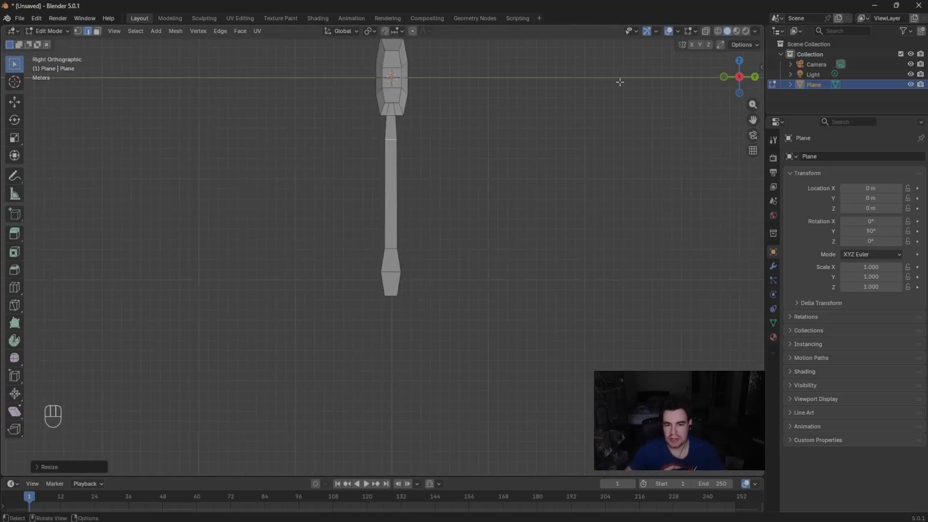
left_click_drag(753, 120, 774, 192)
scroll(585, 168, "up", 4)
key("Tab")
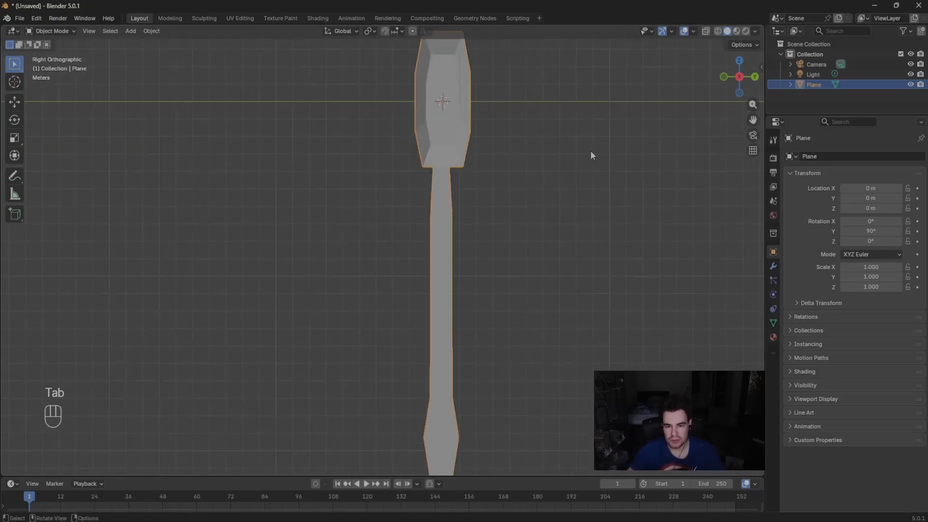
middle_click_drag(590, 153, 468, 170)
key("Tab")
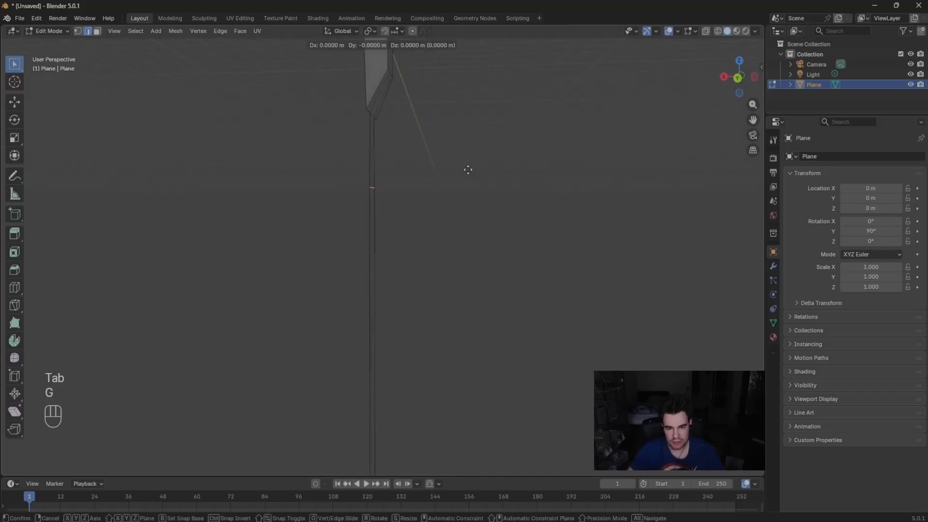
key("g")
key("y")
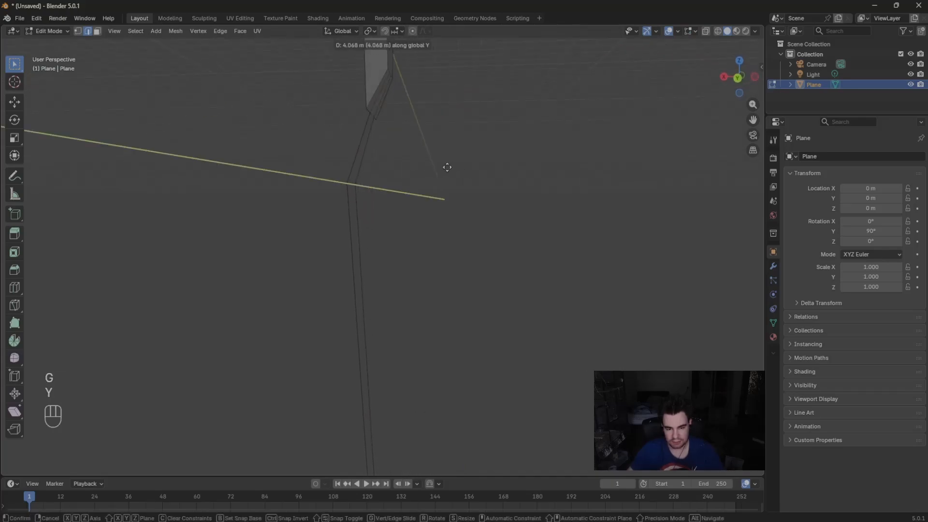
key("ctrl+KP_1")
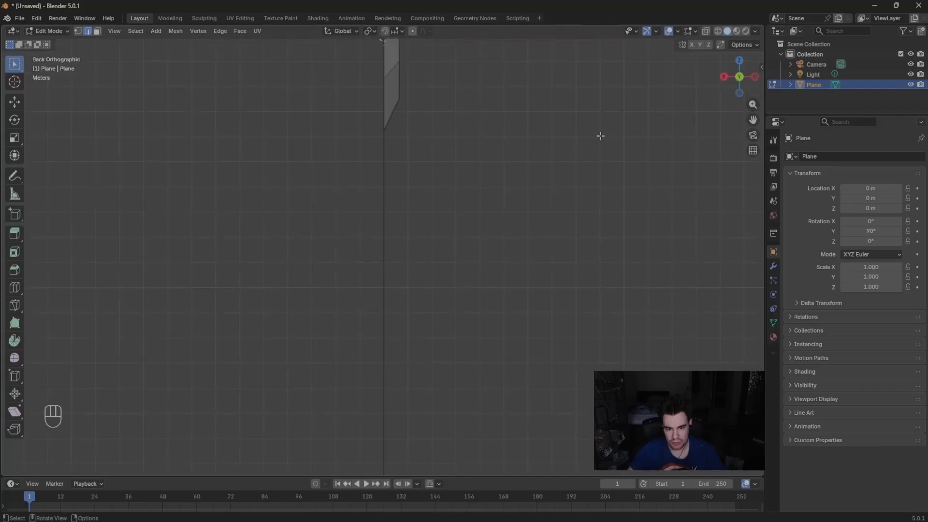
key("x")
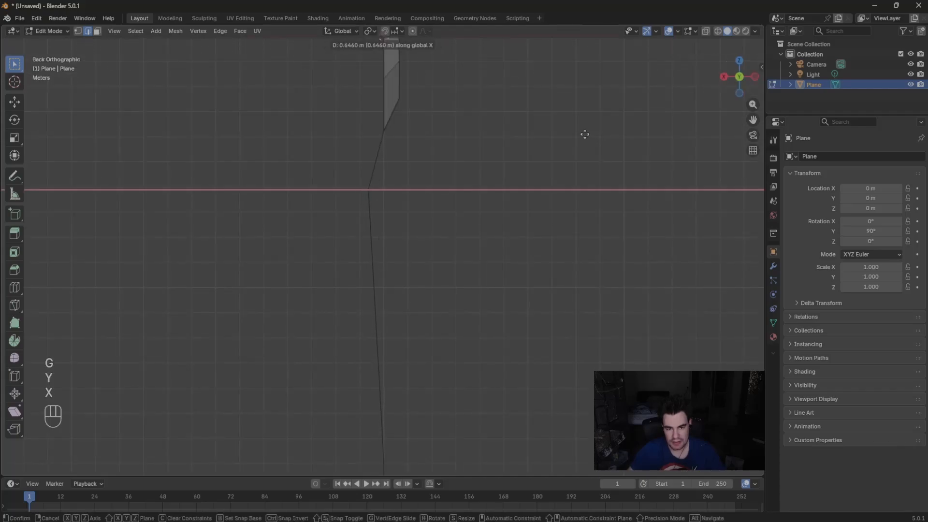
left_click(588, 134)
- Add a Solidify modifier to the spoon mesh
middle_click_drag(588, 133, 443, 157)
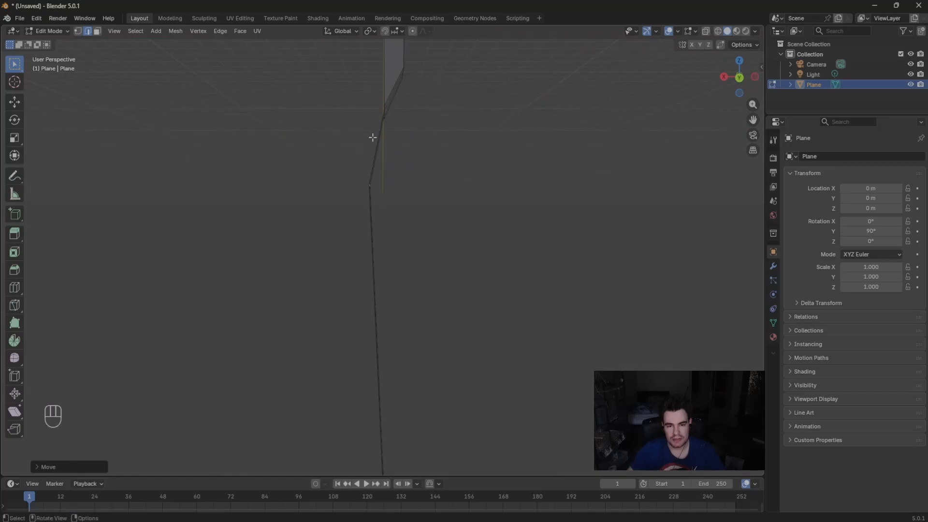
middle_click_drag(373, 213, 540, 239)
key("Tab")
key("Tab")
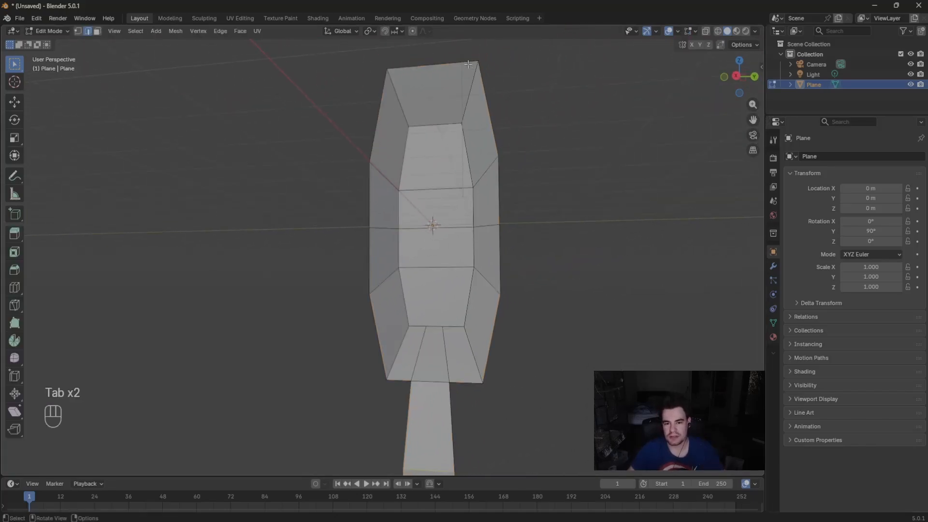
left_click(774, 266)
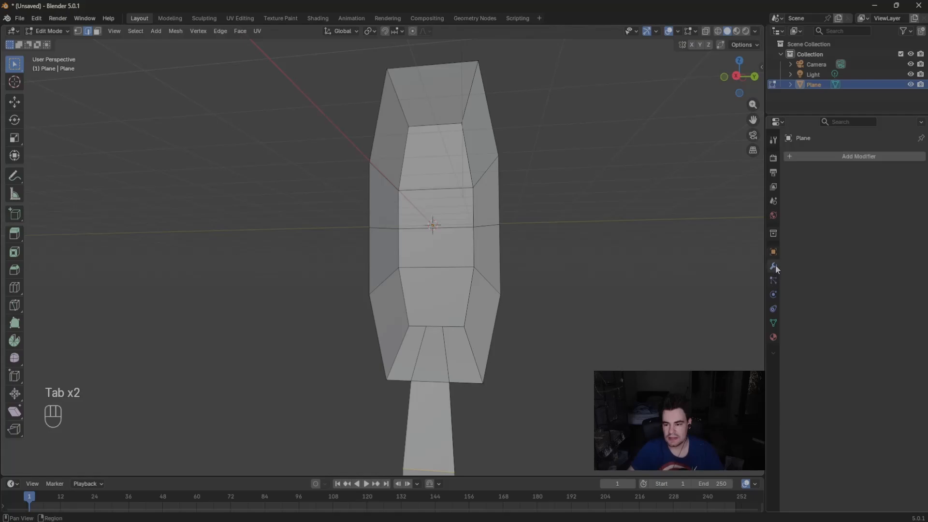
left_click(856, 154)
type("s")
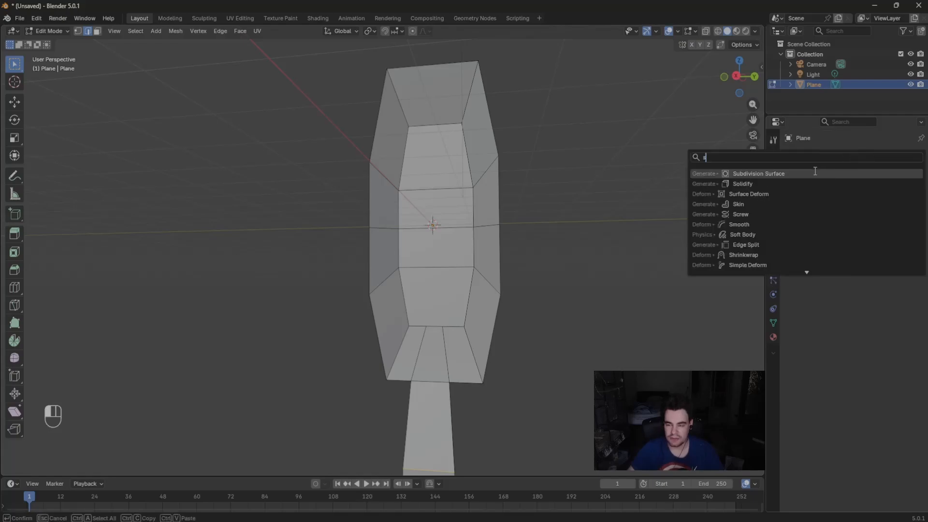
type("o")
key("Return")
- Set the Solidify modifier's thickness to 0.094 m and check the bowl's wall
scroll(686, 168, "up", 2)
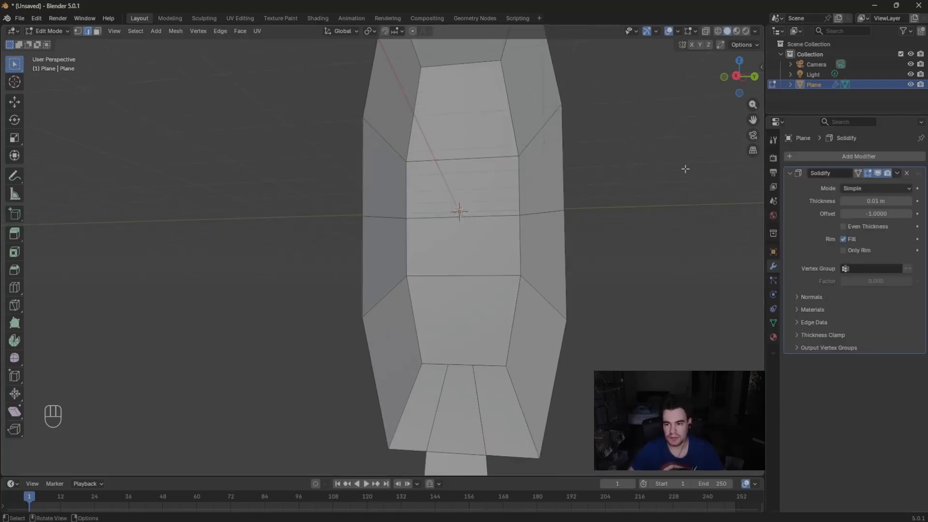
middle_click_drag(686, 168, 621, 208)
left_click_drag(876, 201, 916, 201, "shift")
middle_click_drag(585, 206, 521, 180)
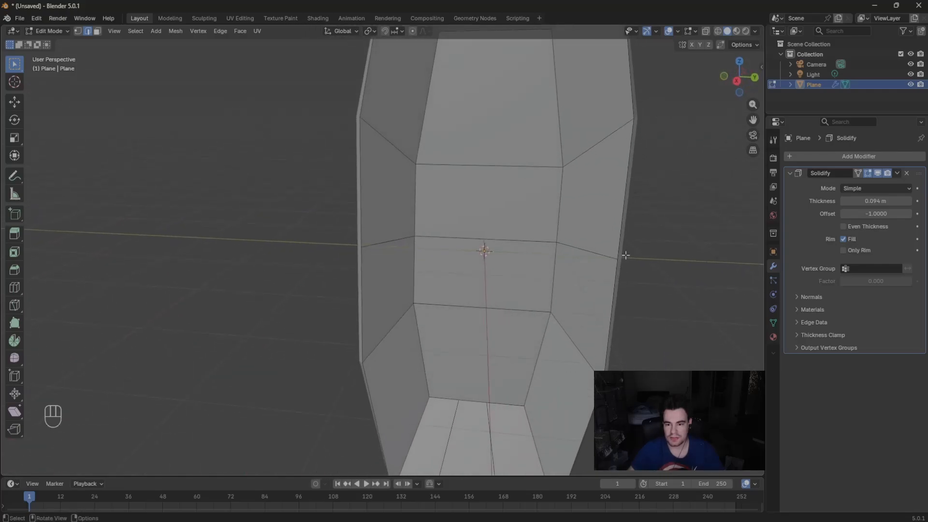
middle_click_drag(626, 255, 524, 265)
middle_click_drag(274, 112, 399, 213)
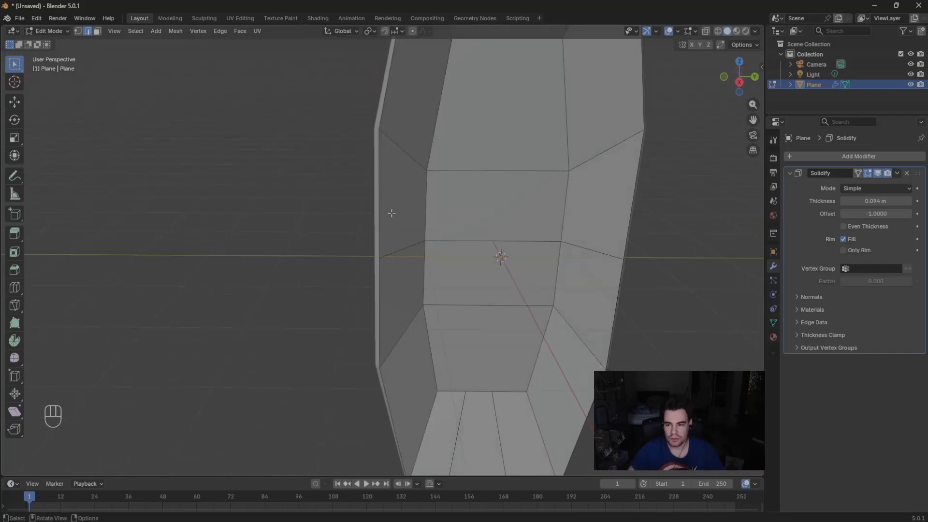
- Apply the Solidify modifier to the spoon in Object Mode
left_click(897, 173)
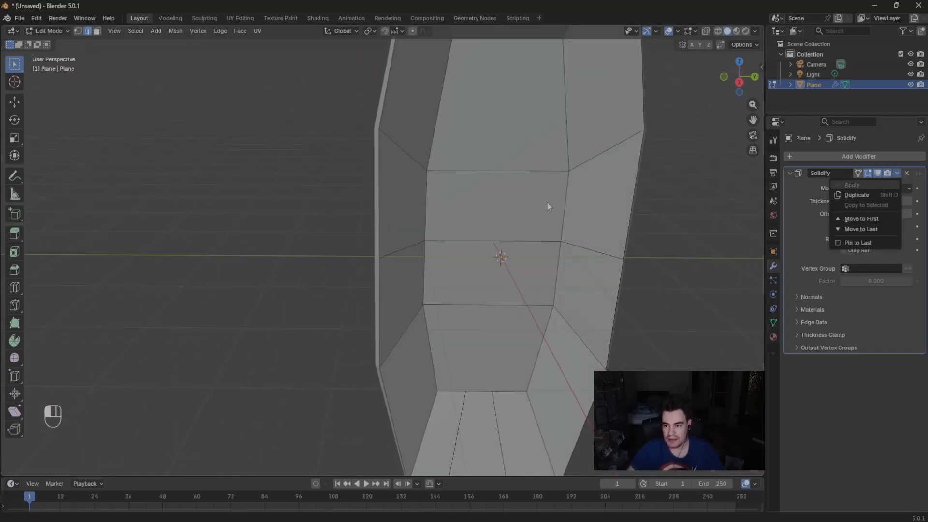
key("Tab")
left_click(898, 173)
left_click(863, 184)
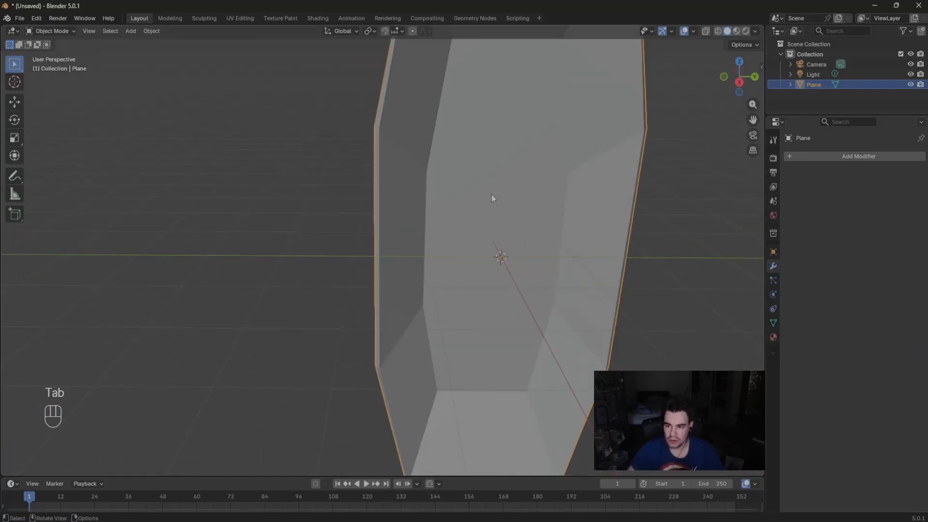
- Add a loop cut running around the spoon's outer rim, midway through its thickness, and return to Object Mode
key("Tab")
left_click(15, 287)
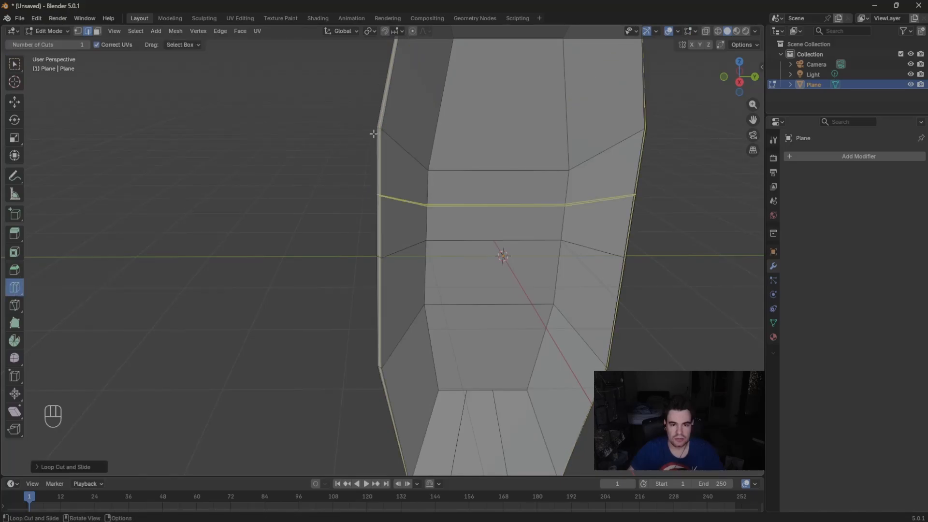
scroll(661, 191, "down", 3)
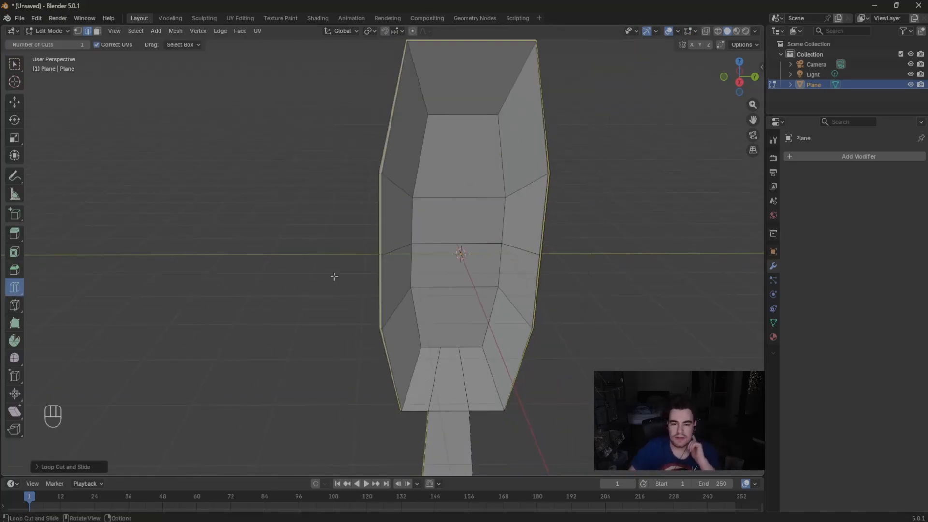
scroll(366, 146, "up", 6)
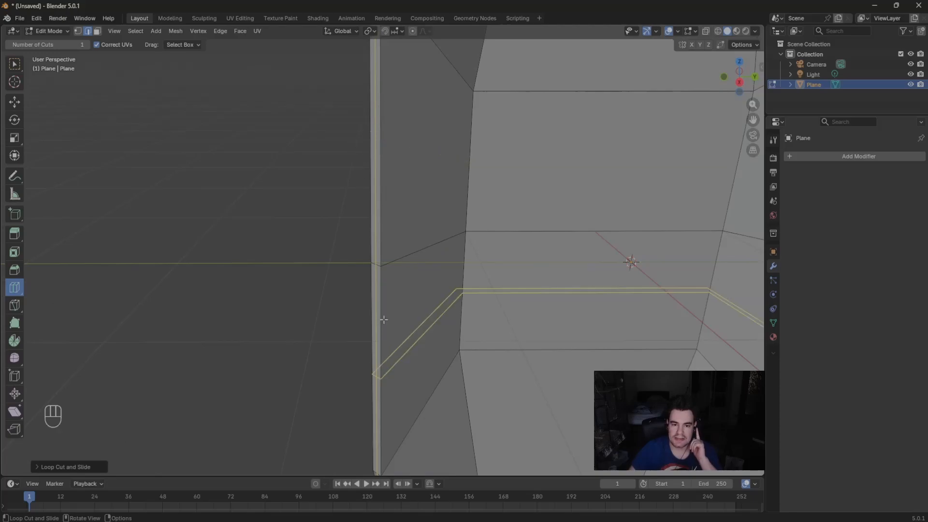
scroll(253, 205, "down", 6)
middle_click_drag(253, 205, 241, 200)
key("Tab")
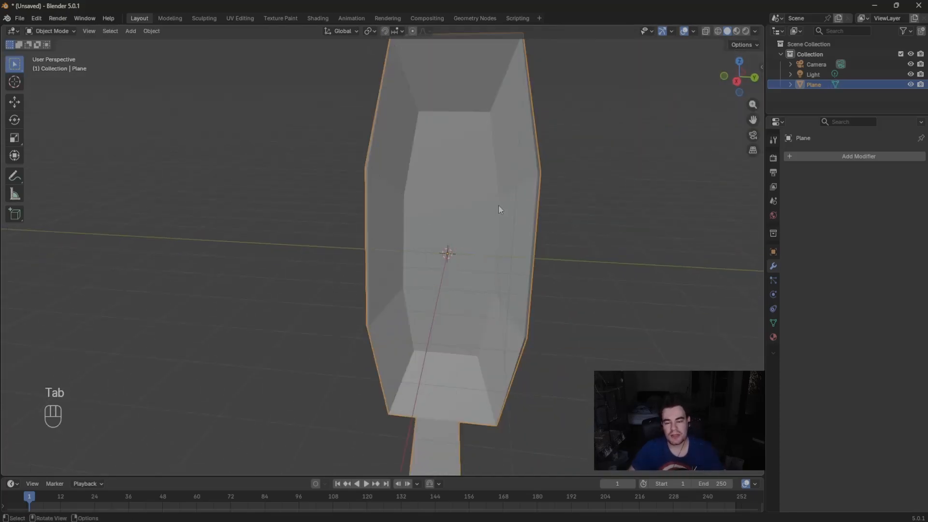
- Add a Subdivision Surface modifier to the spoon with 2 viewport levels
left_click(858, 157)
left_click(849, 160)
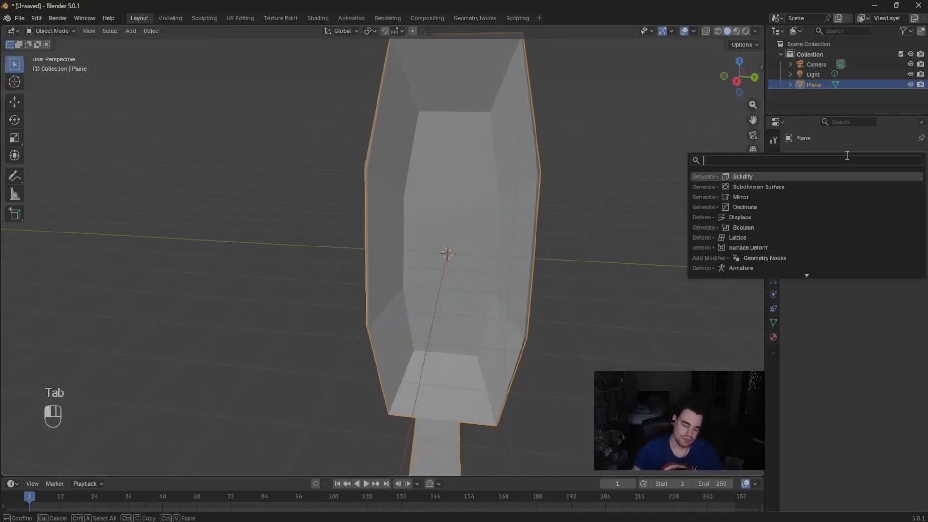
key("Down")
key("Return")
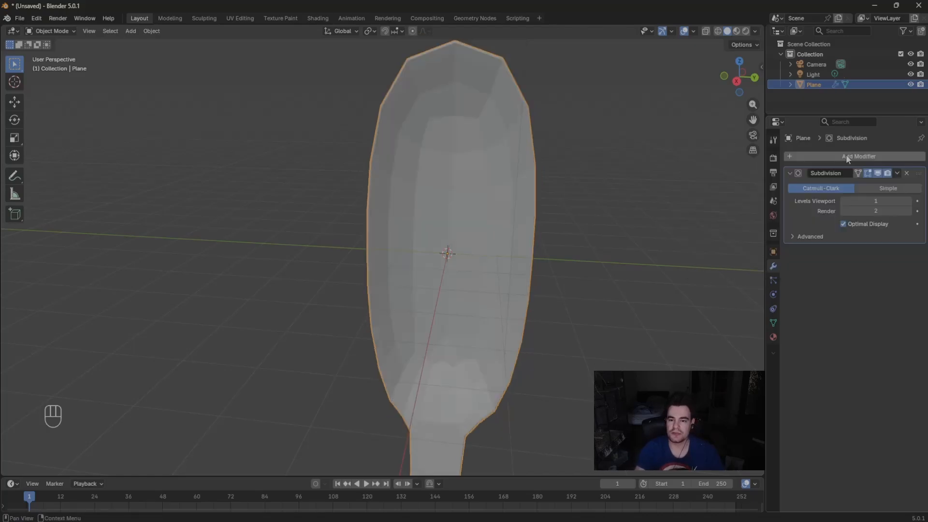
left_click(908, 201)
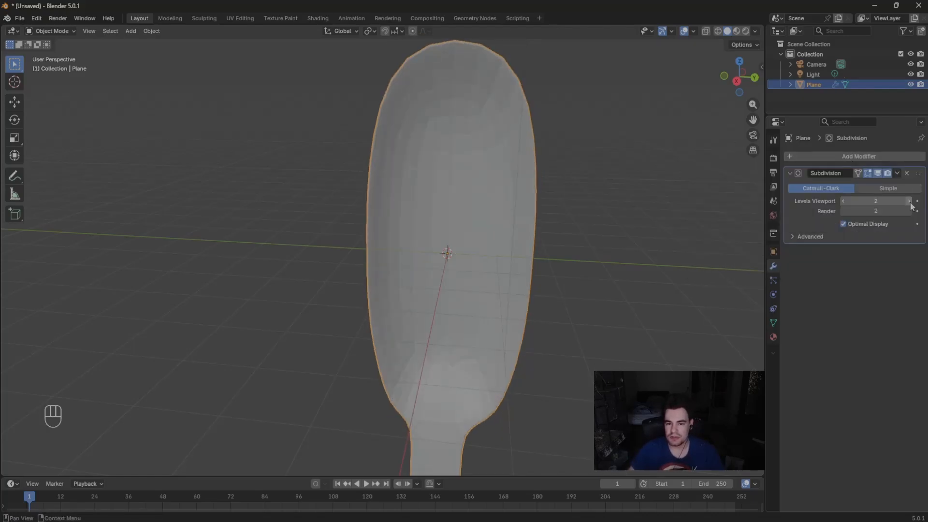
- Apply Shade Auto Smooth to the spoon
middle_click_drag(483, 273, 515, 265)
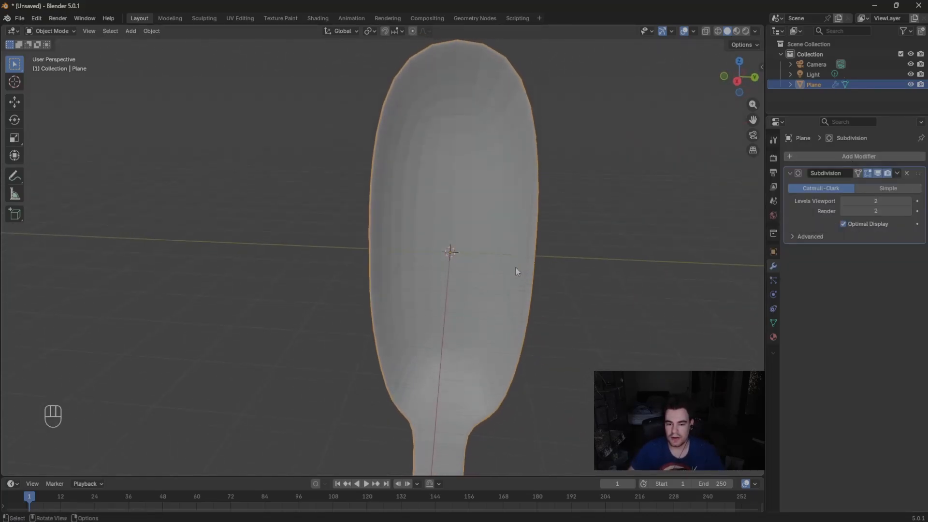
right_click(455, 124)
left_click(417, 135)
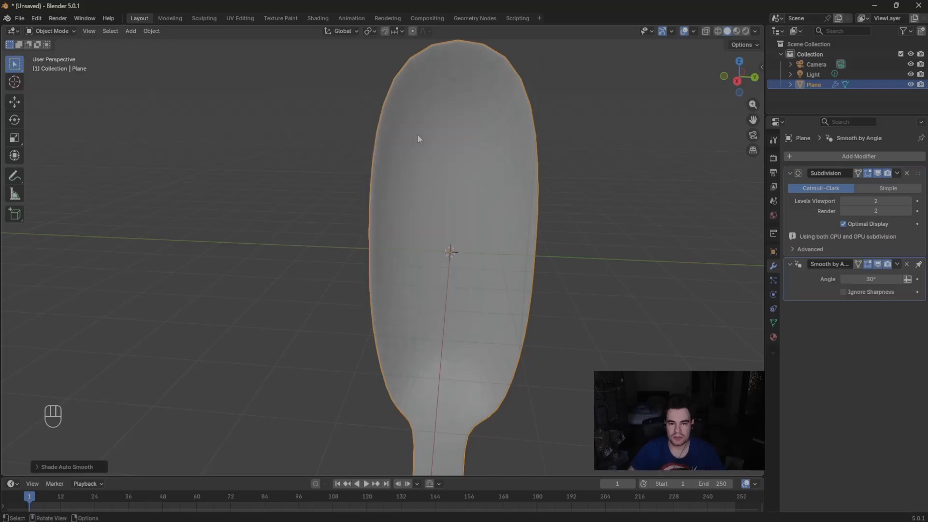
middle_click_drag(417, 135, 363, 175)
- Set the Subdivision modifier's viewport and render levels to 3, keeping the spoon selected
left_click(909, 201)
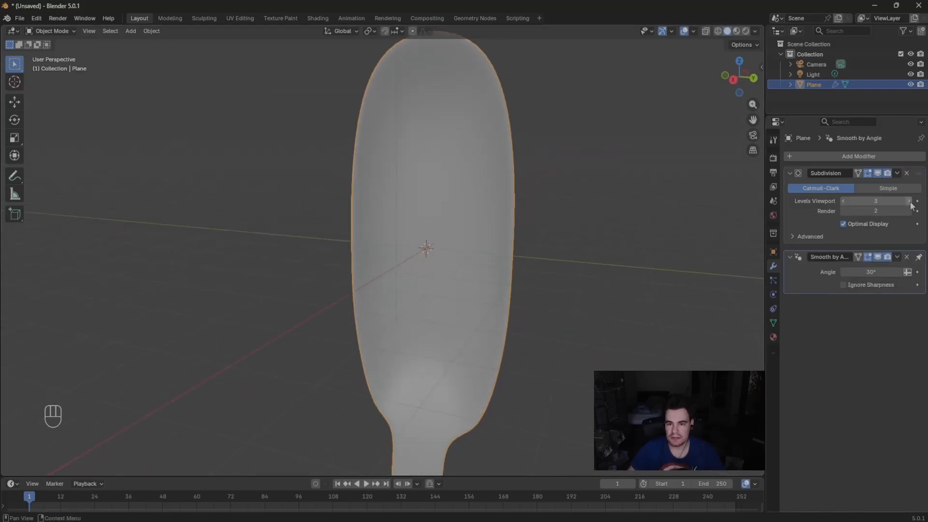
left_click(909, 211)
scroll(551, 255, "down", 7)
middle_click_drag(550, 255, 523, 295)
left_click(583, 254)
scroll(509, 298, "up", 3)
left_click_drag(753, 120, 711, 142)
left_click(437, 234)
- Try to move the outer vertices of the bowl's upper end about 0.44 m down along Z in vertex mode
key("Tab")
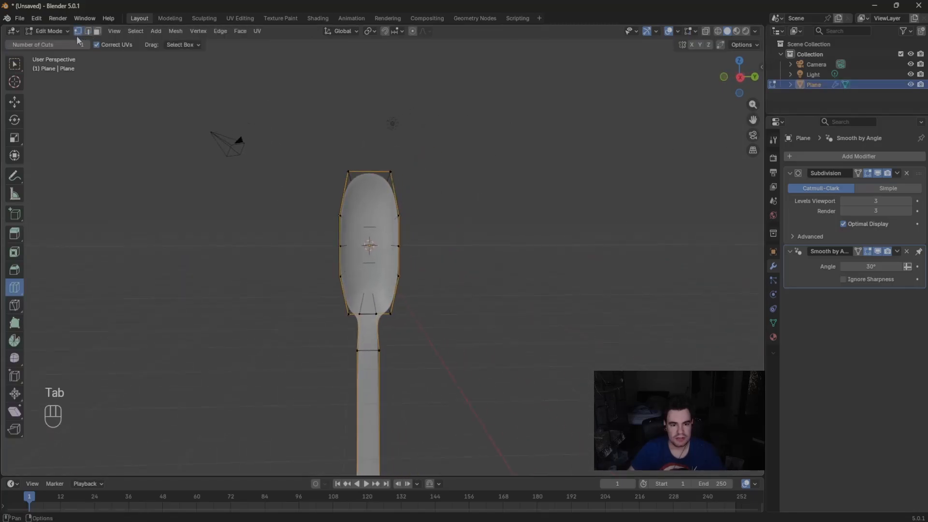
left_click(22, 64)
mouse_move(241, 72)
left_mouse_down()
mouse_move(472, 215)
mouse_move(474, 199)
mouse_move(480, 220)
left_mouse_up()
key("f")
key("z")
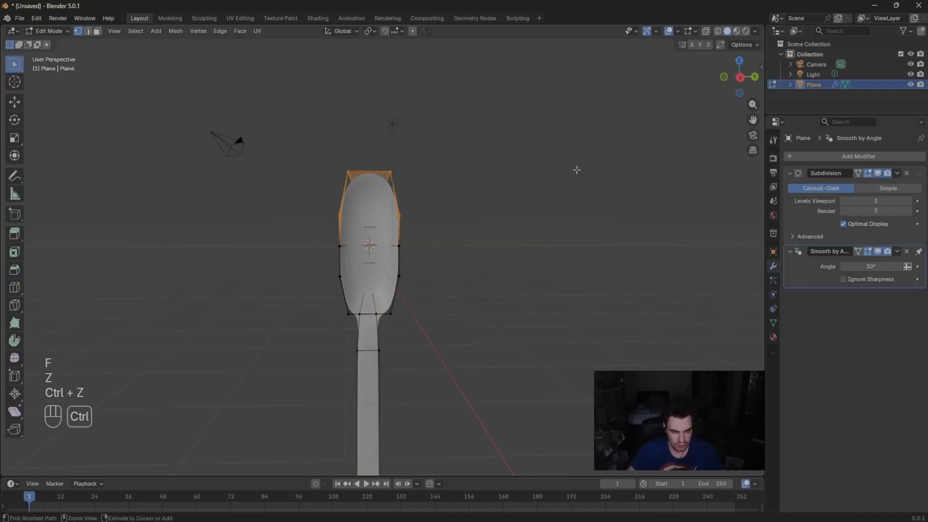
key("g")
key("z")
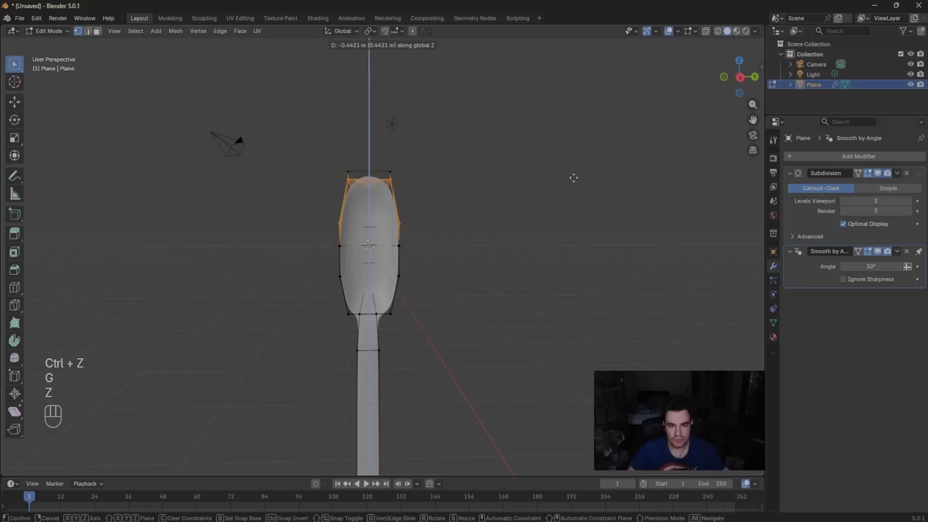
left_click(574, 178)
- Turn on X-ray and move the vertices at the bowl's tip down along Z to shorten the bowl
left_click(706, 32)
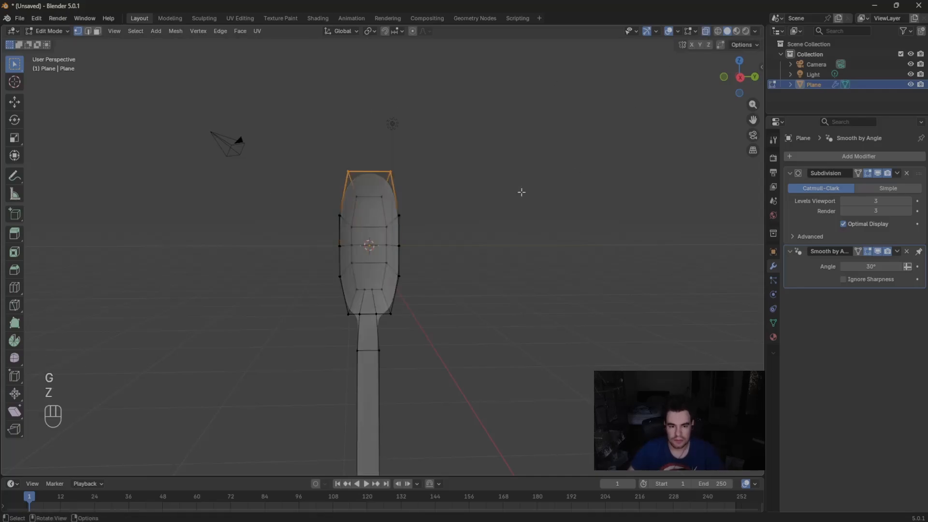
key("g")
key("z")
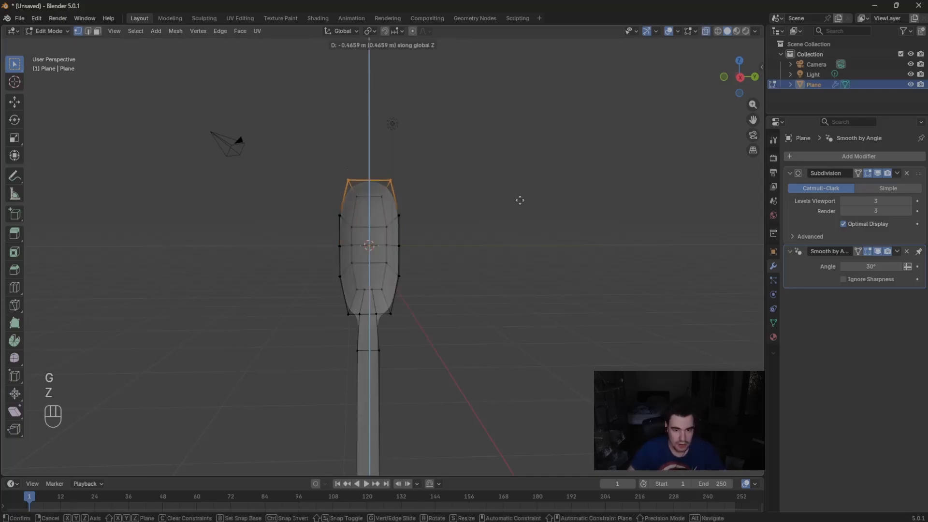
left_click(520, 204)
- Move all vertices of the bowl's upper half slightly down along Z, then leave Edit Mode and turn off X-ray
left_click_drag(277, 162, 518, 253)
key("f")
key("ctrl+z")
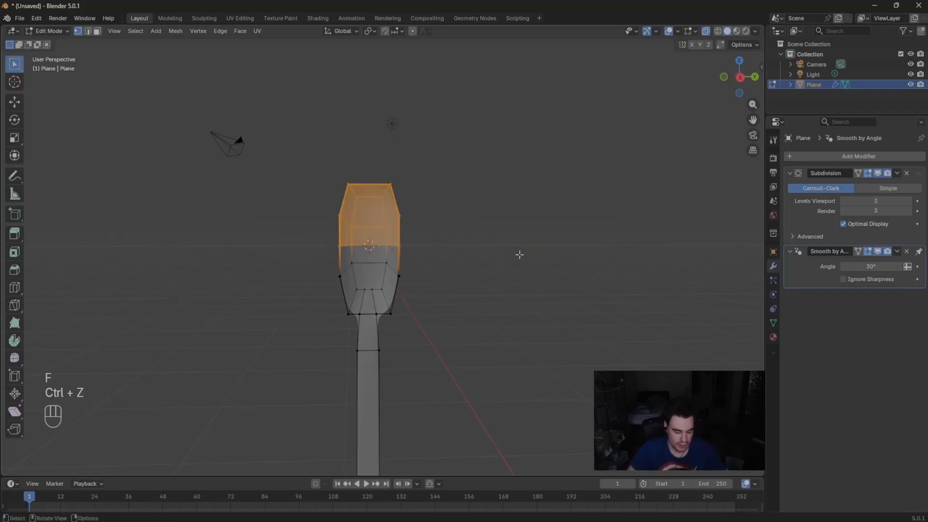
key("g")
key("z")
left_click(521, 262)
key("Tab")
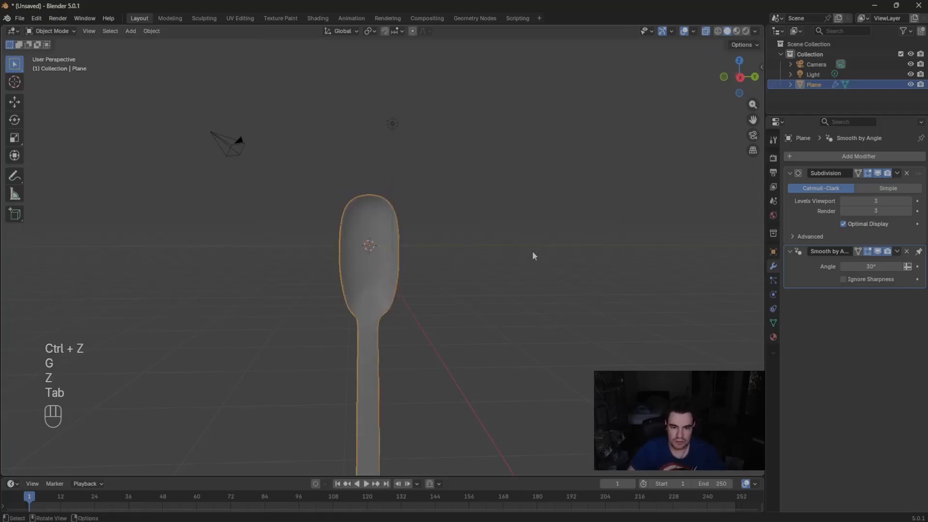
left_click(695, 87)
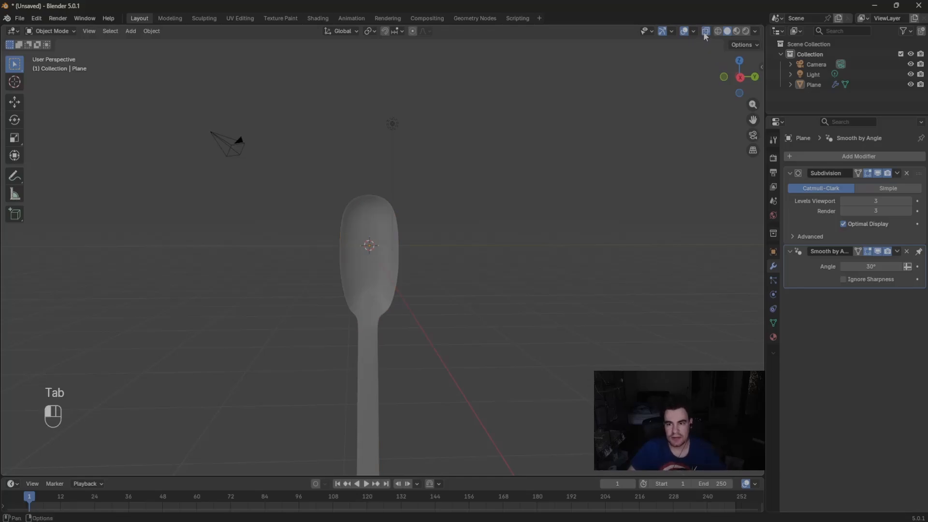
- Scale down the handle's edge just above the flared end to narrow the handle there, and return to Object Mode
middle_click_drag(582, 240, 560, 298)
scroll(560, 297, "down", 5)
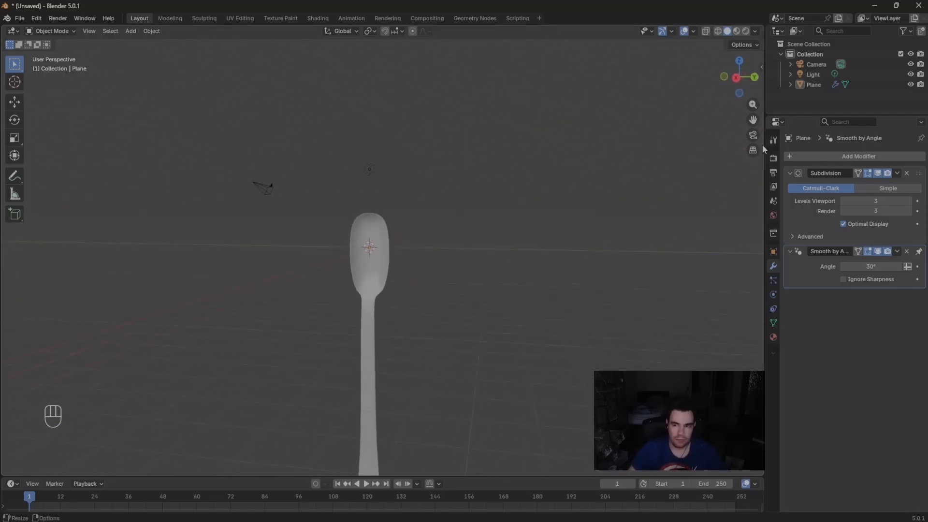
left_click_drag(752, 121, 773, 1)
scroll(409, 329, "up", 4)
key("Tab")
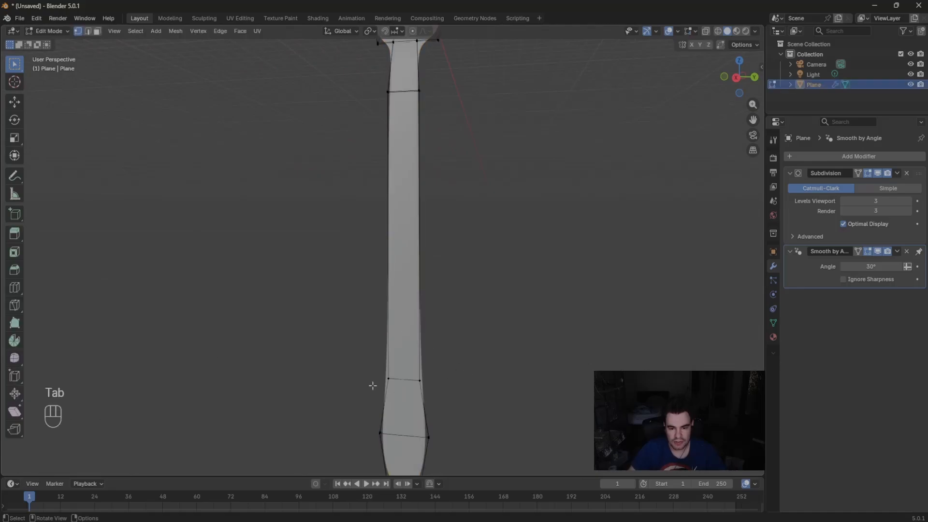
key("g")
key("s")
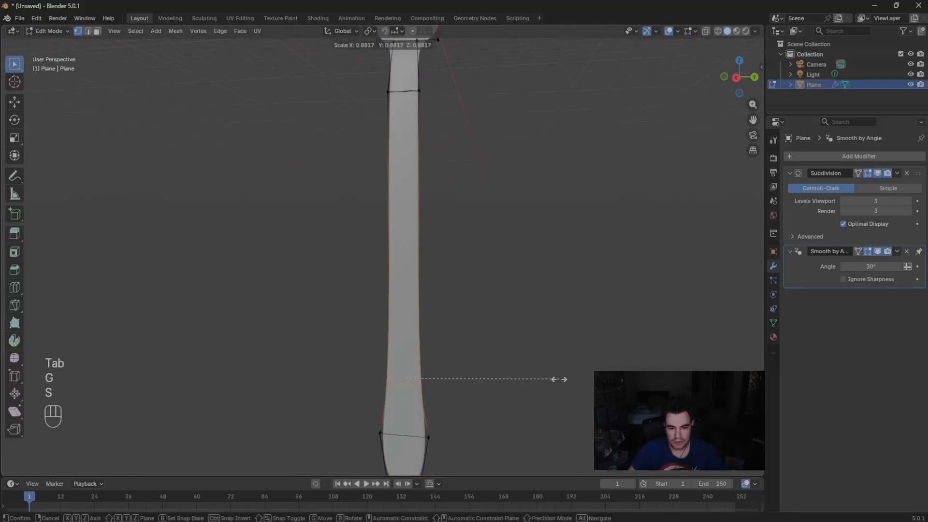
left_click(525, 380)
key("Tab")
- Deselect the spoon and darken its material's base color to a medium grey
scroll(523, 300, "down", 5)
middle_click_drag(523, 300, 532, 261)
scroll(531, 261, "up", 2)
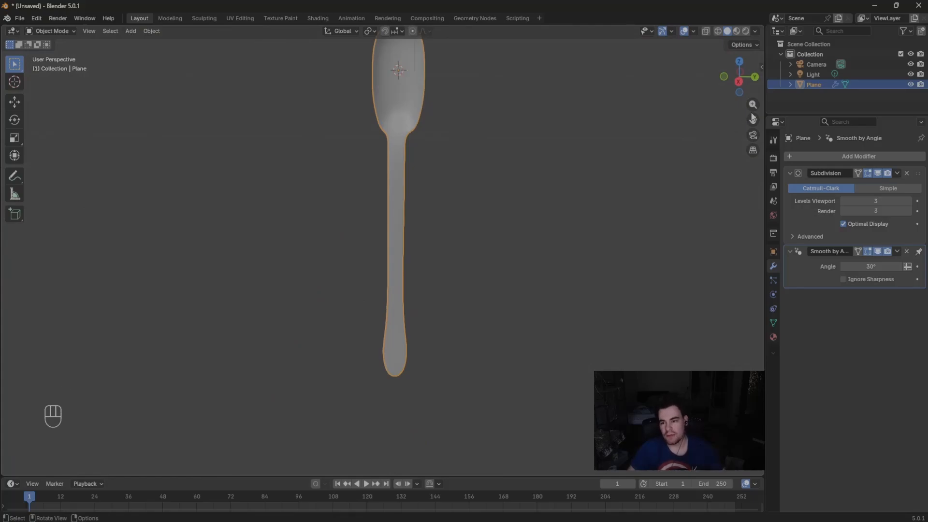
left_click_drag(753, 120, 745, 209)
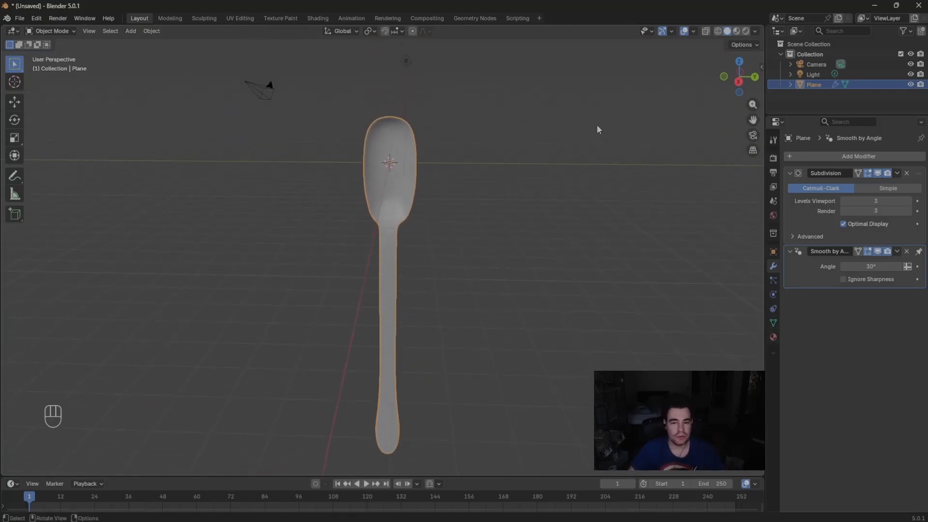
scroll(580, 132, "up", 1)
left_click(562, 134)
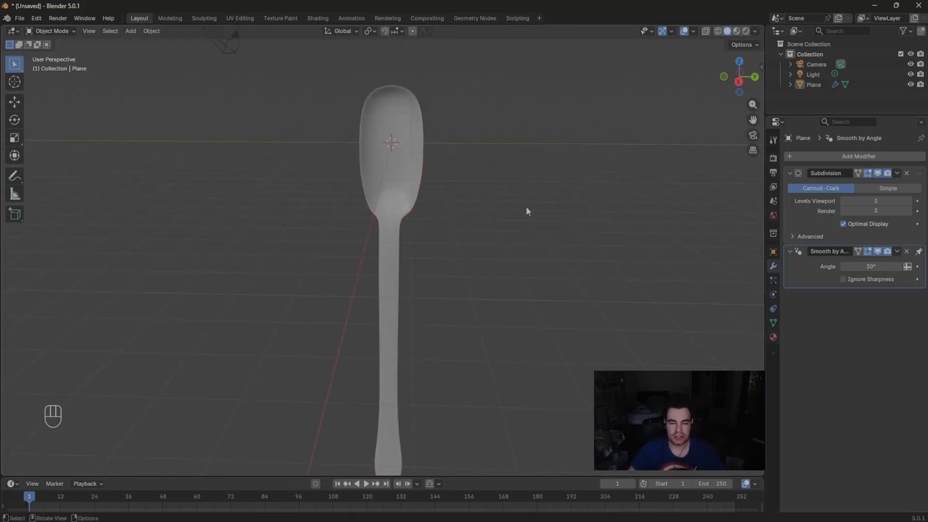
middle_click_drag(363, 150, 748, 321)
left_click(773, 336)
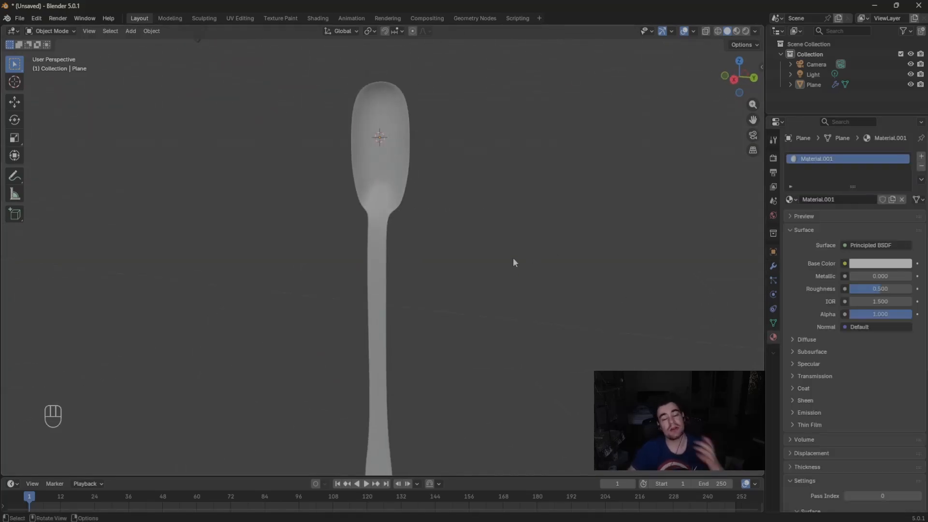
left_click(875, 263)
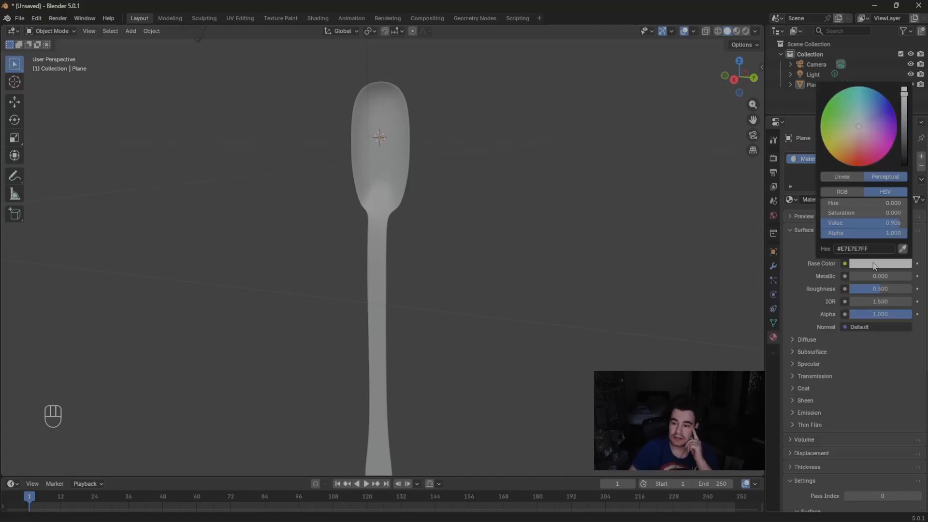
left_click_drag(904, 99, 904, 121)
- Switch the viewport to Material Preview shading and set the spoon material's Metallic to 1.000
middle_click_drag(536, 144, 643, 119)
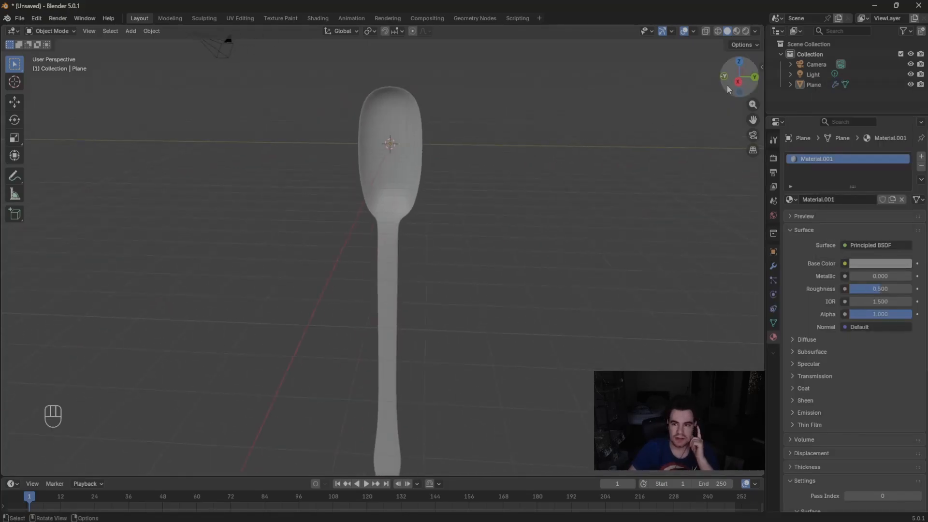
left_click(737, 32)
mouse_move(512, 186)
middle_mouse_down()
mouse_move(545, 180)
mouse_move(522, 179)
middle_mouse_up()
left_click_drag(880, 276, 908, 276)
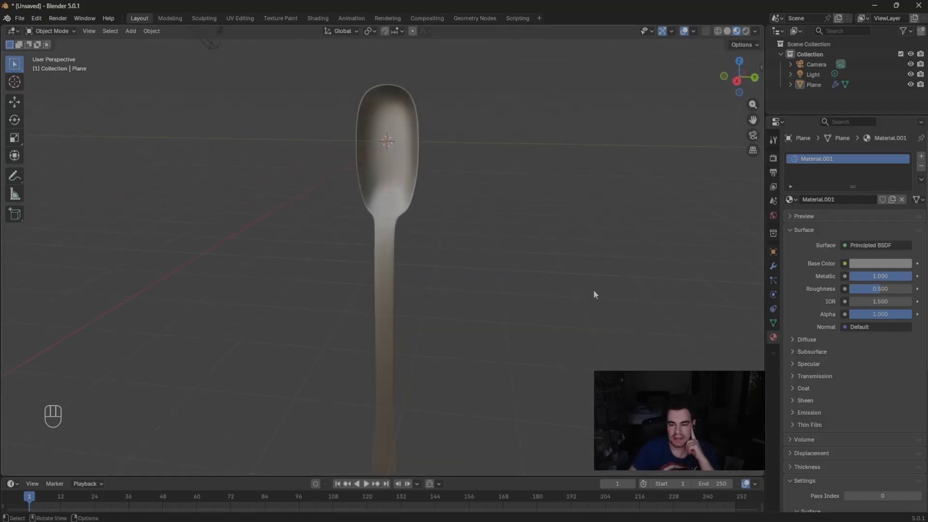
- Try fully glossy and fully rough settings on the spoon material and set its Roughness to 0.223
middle_click_drag(595, 294, 730, 215)
left_click_drag(757, 117, 748, 192)
scroll(667, 170, "down", 2)
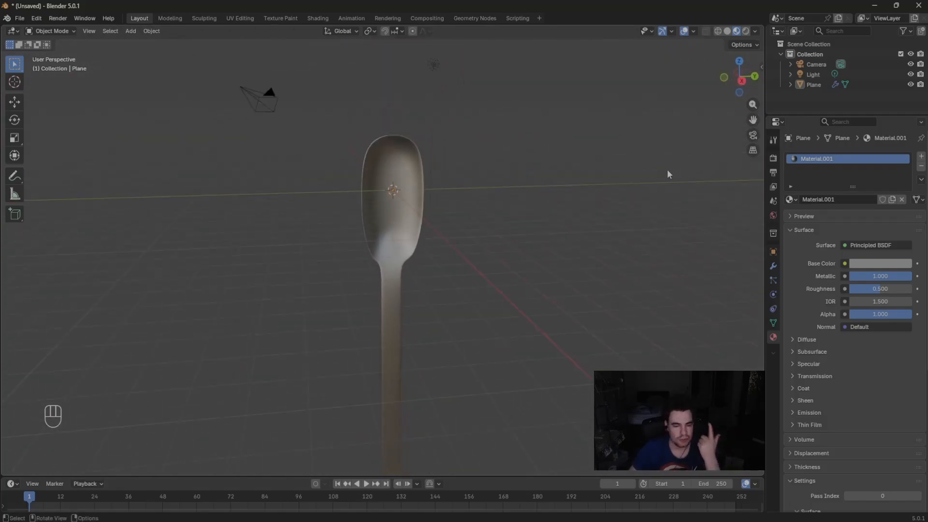
scroll(654, 173, "up", 1)
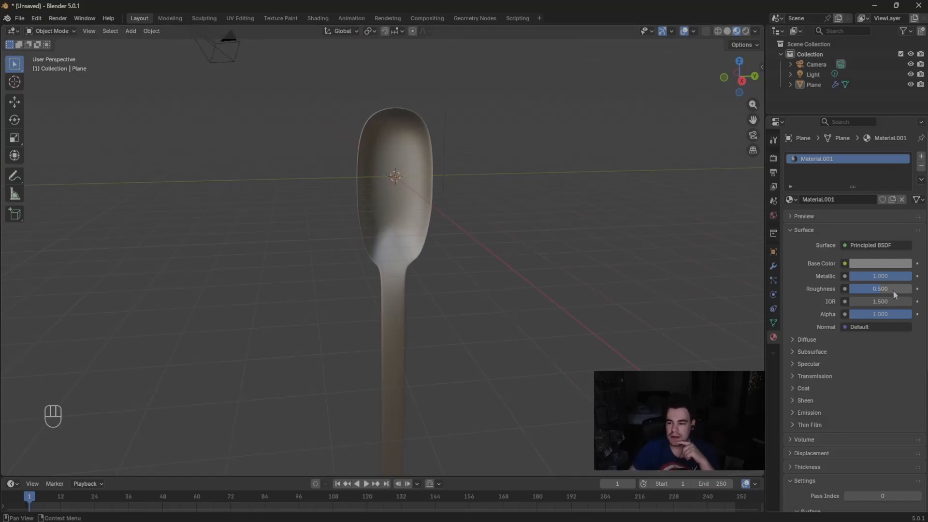
left_click_drag(892, 290, 872, 290)
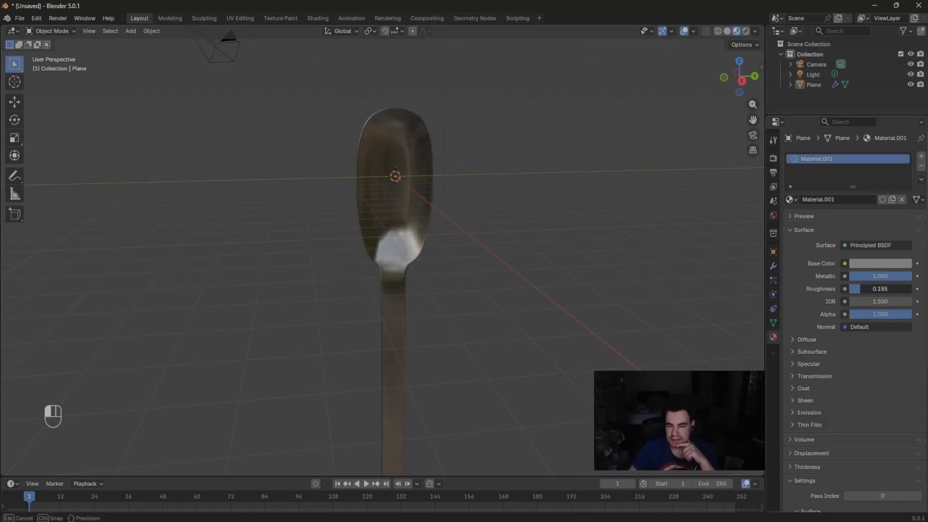
middle_click_drag(463, 231, 694, 240)
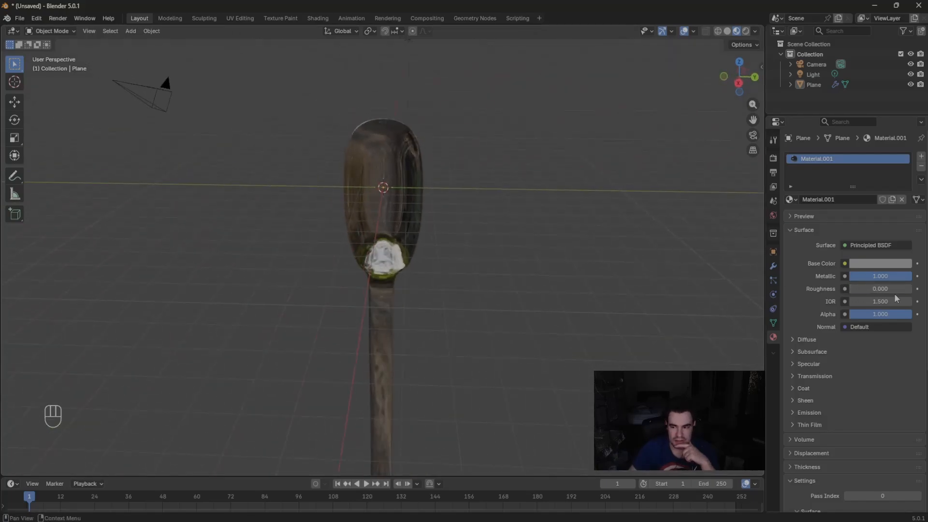
left_click_drag(872, 289, 911, 288)
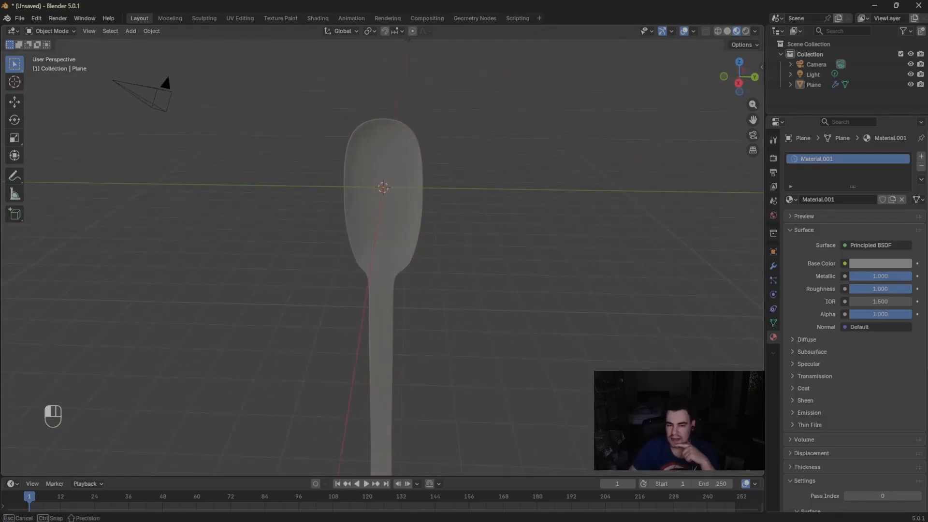
left_click_drag(911, 289, 856, 289)
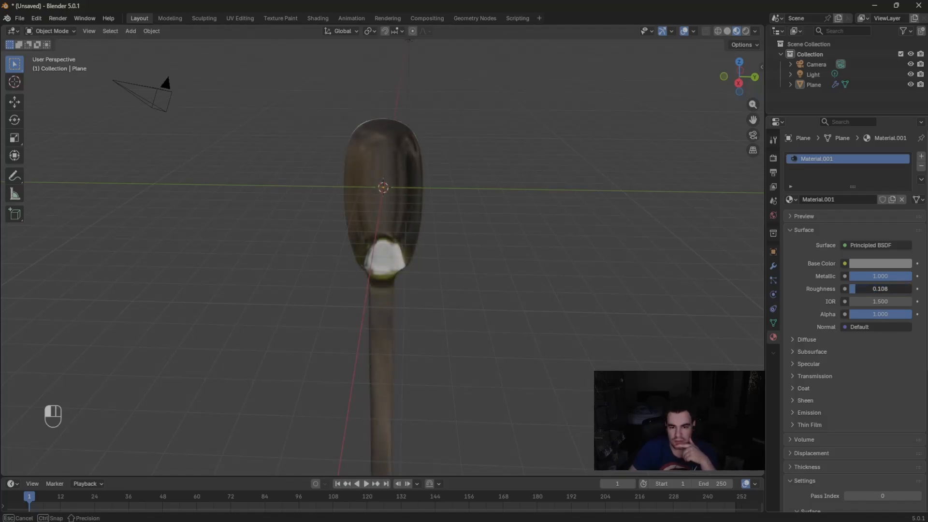
- Select the spoon, enter Edit Mode and select the handle's uppermost vertices just below the bowl's neck
middle_click_drag(368, 242, 340, 292)
left_click(356, 288)
scroll(356, 289, "down", 1)
key("Tab")
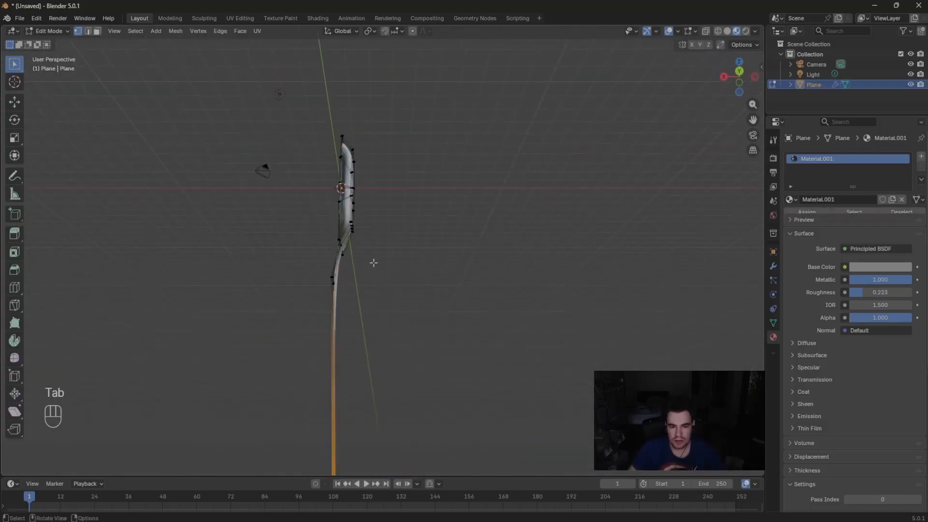
scroll(373, 263, "up", 3)
middle_click_drag(372, 262, 402, 274)
left_click_drag(378, 326, 379, 326)
middle_click_drag(380, 326, 369, 311)
key("g")
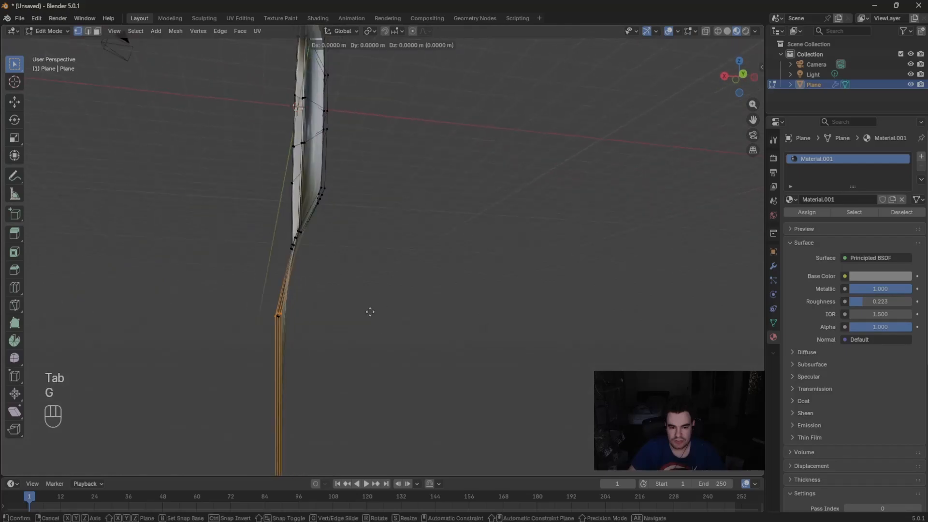
right_click(369, 310)
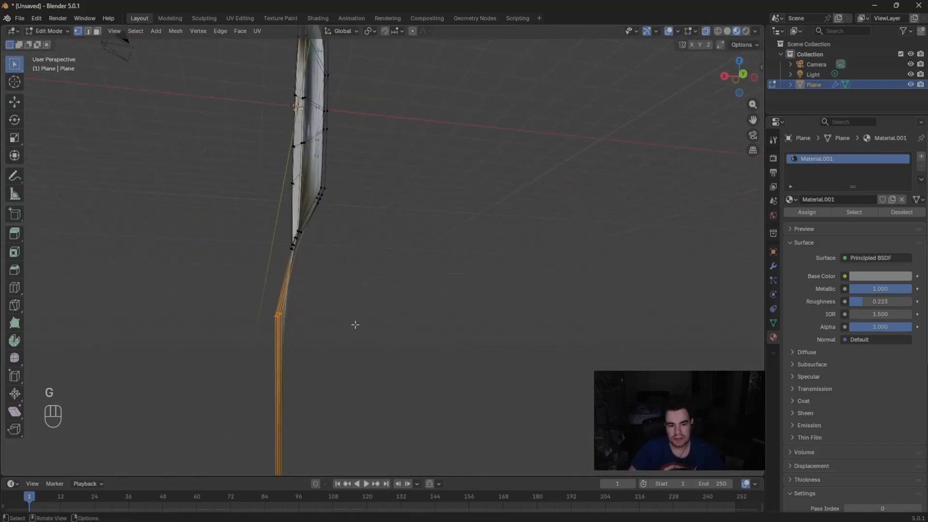
- With X-ray on, move the handle's uppermost vertices about 0.37 m along X, shift them slightly up toward the bowl and return to Object Mode
key("g")
key("y")
right_click(333, 321)
key("g")
key("y")
key("x")
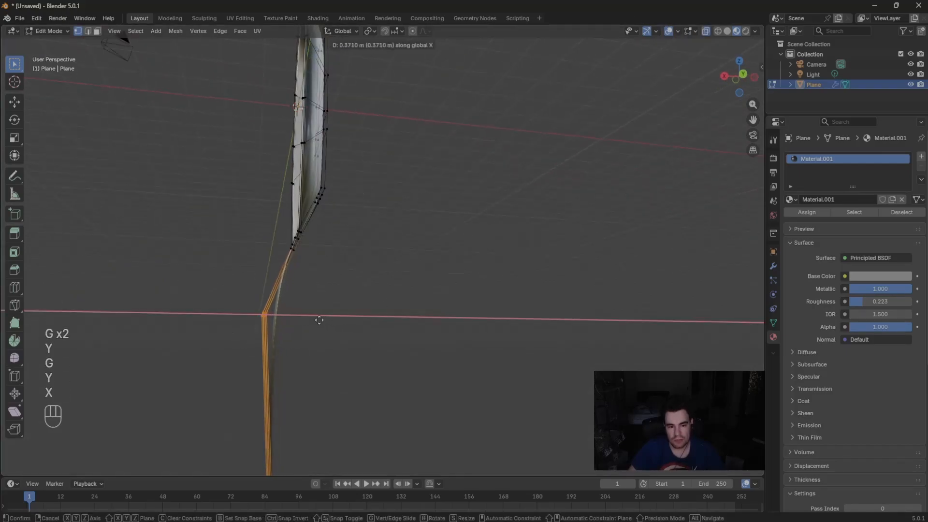
left_click(316, 319)
key("g")
left_click(313, 295)
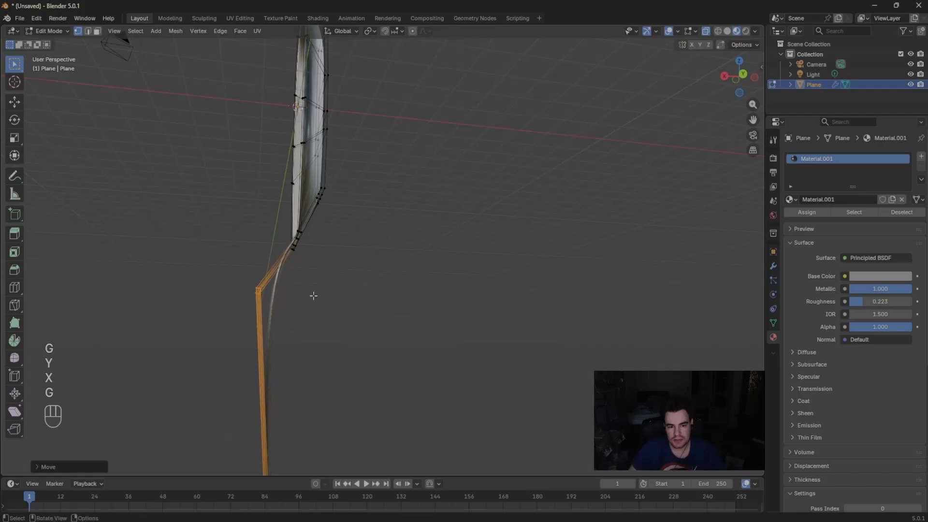
scroll(314, 295, "down", 4)
middle_click_drag(313, 296, 266, 306)
key("Tab")
middle_click_drag(393, 323, 327, 324)
- Readjust the handle's uppermost vertices along X in Edit Mode, then return to Object Mode and deselect the spoon
key("Tab")
key("g")
key("y")
right_click(327, 323)
key("g")
key("y")
middle_click_drag(414, 280, 448, 314)
key("x")
left_click(397, 286)
key("Tab")
left_click(409, 285)
scroll(732, 319, "up", 5)
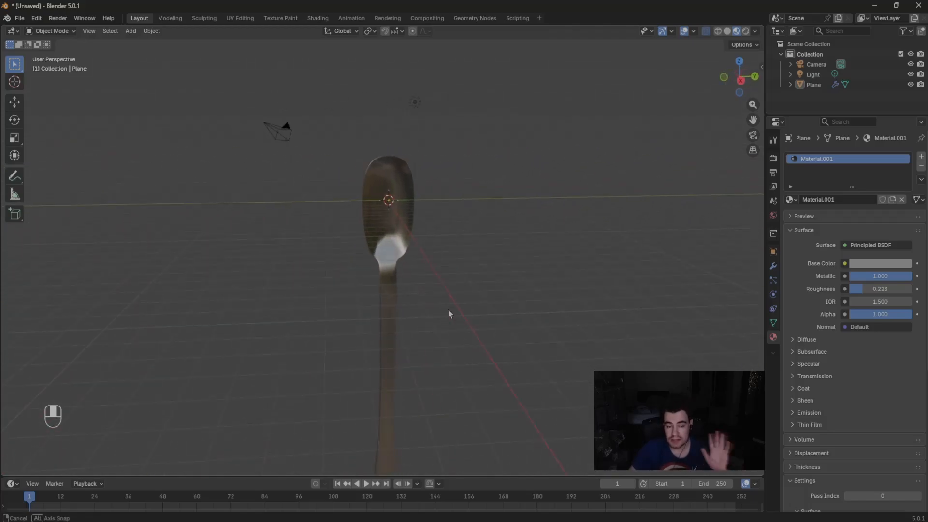